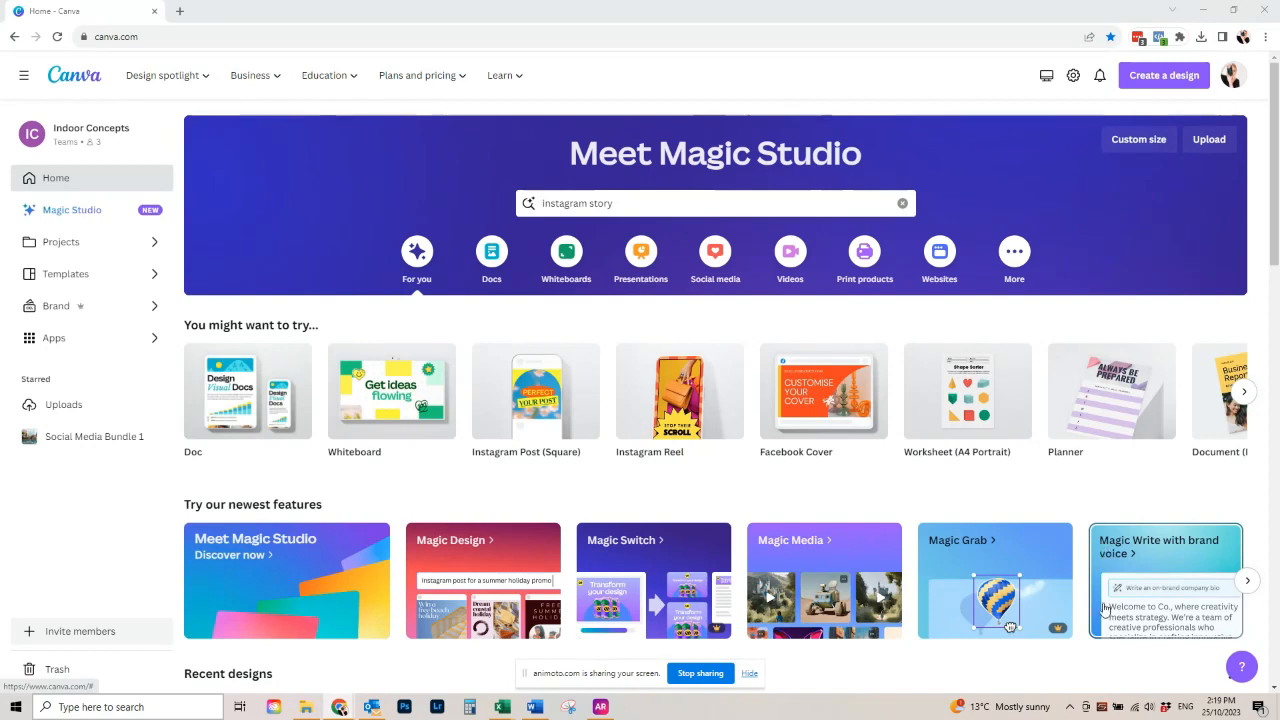
- Create a blank Instagram Story design from the suggested design types
left_click(1244, 393)
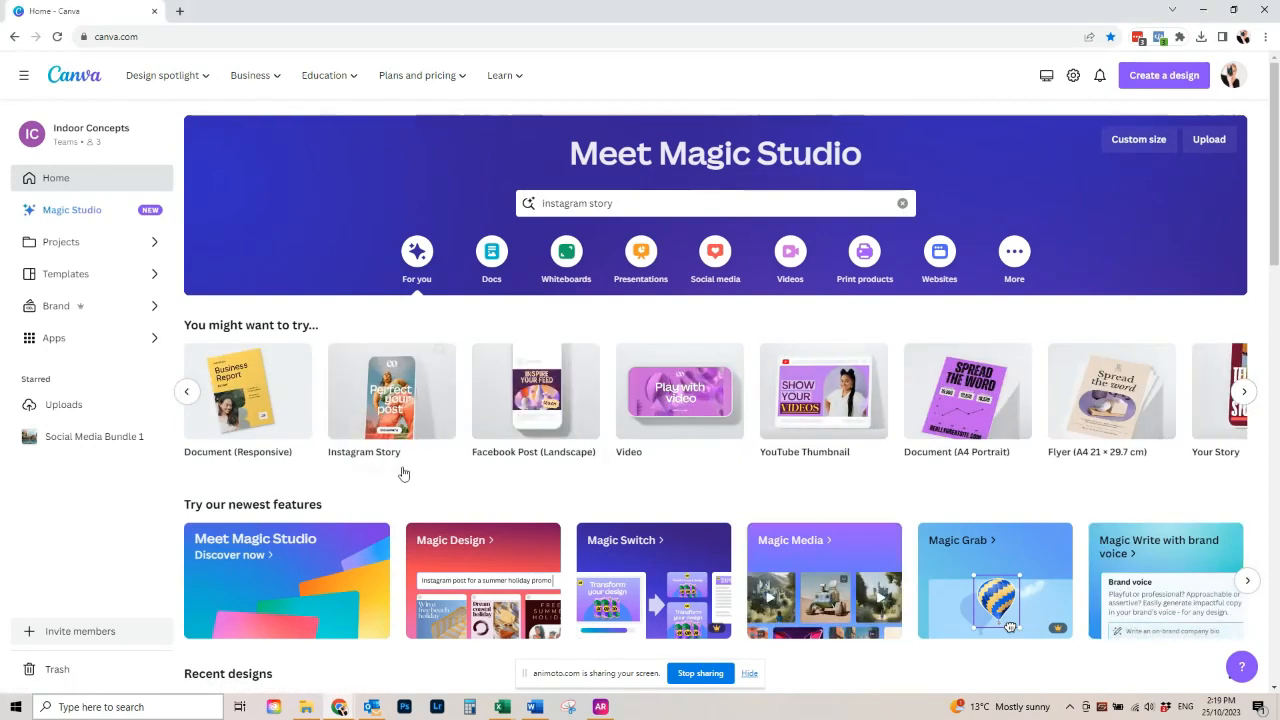
mouse_move(413, 413)
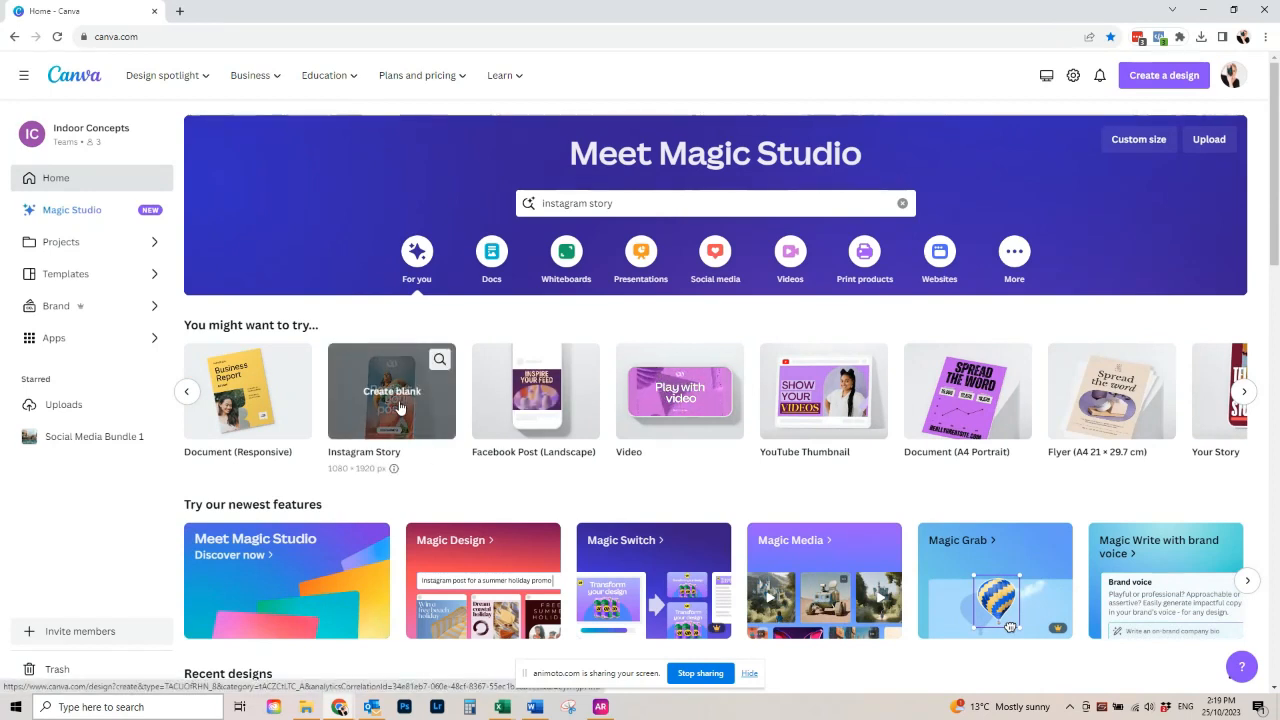
left_click(399, 407)
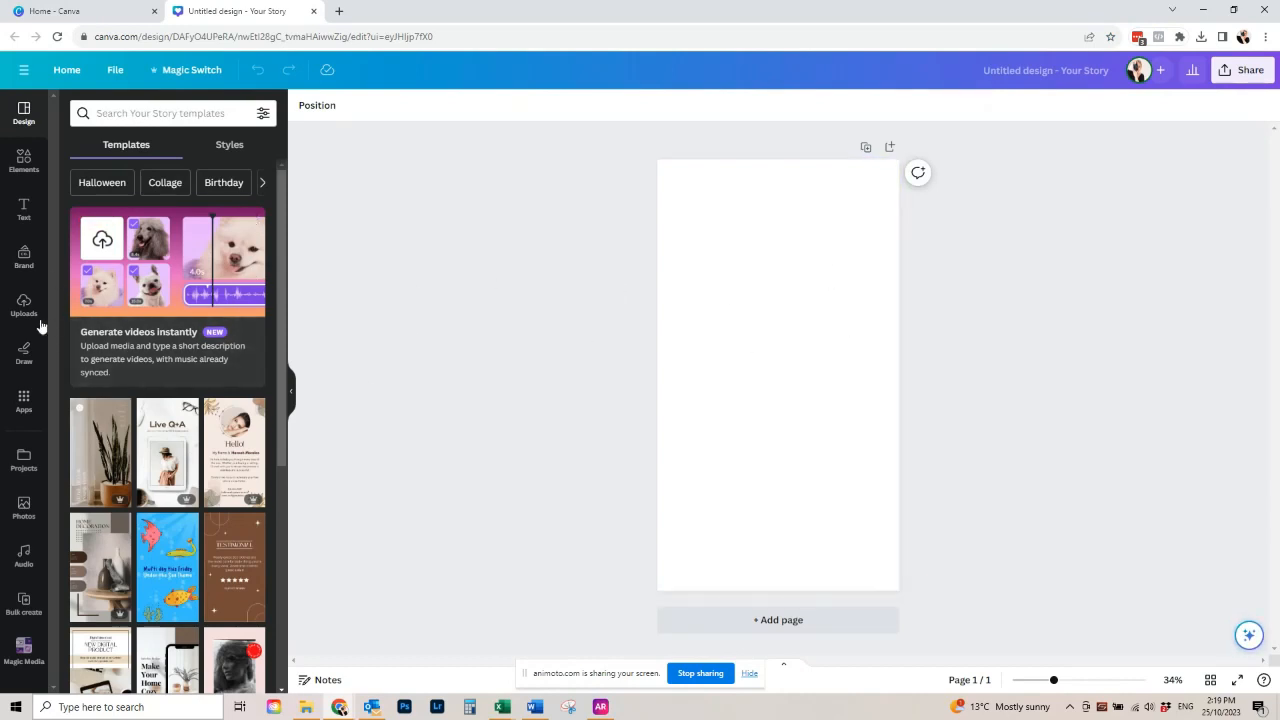
- Place the wide Smash Out Your Socials brand logo at the bottom of the page, widen it and centre it horizontally
left_click(26, 262)
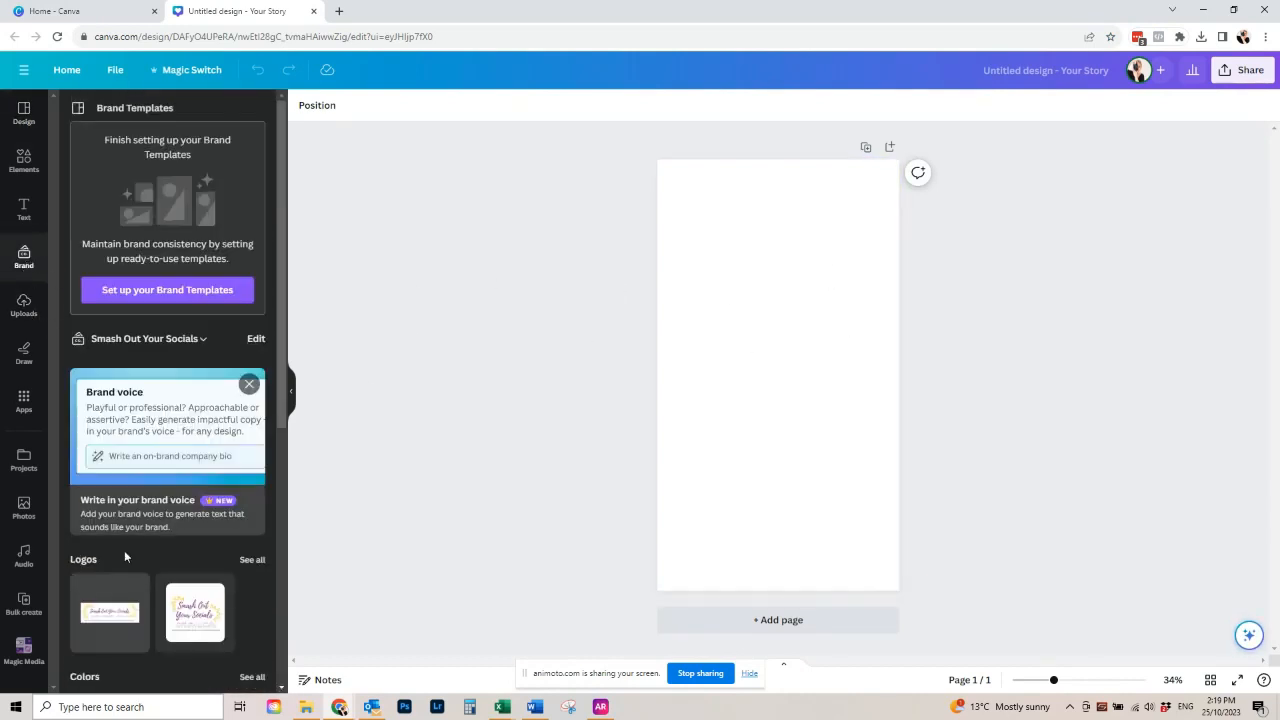
left_click_drag(110, 612, 780, 569)
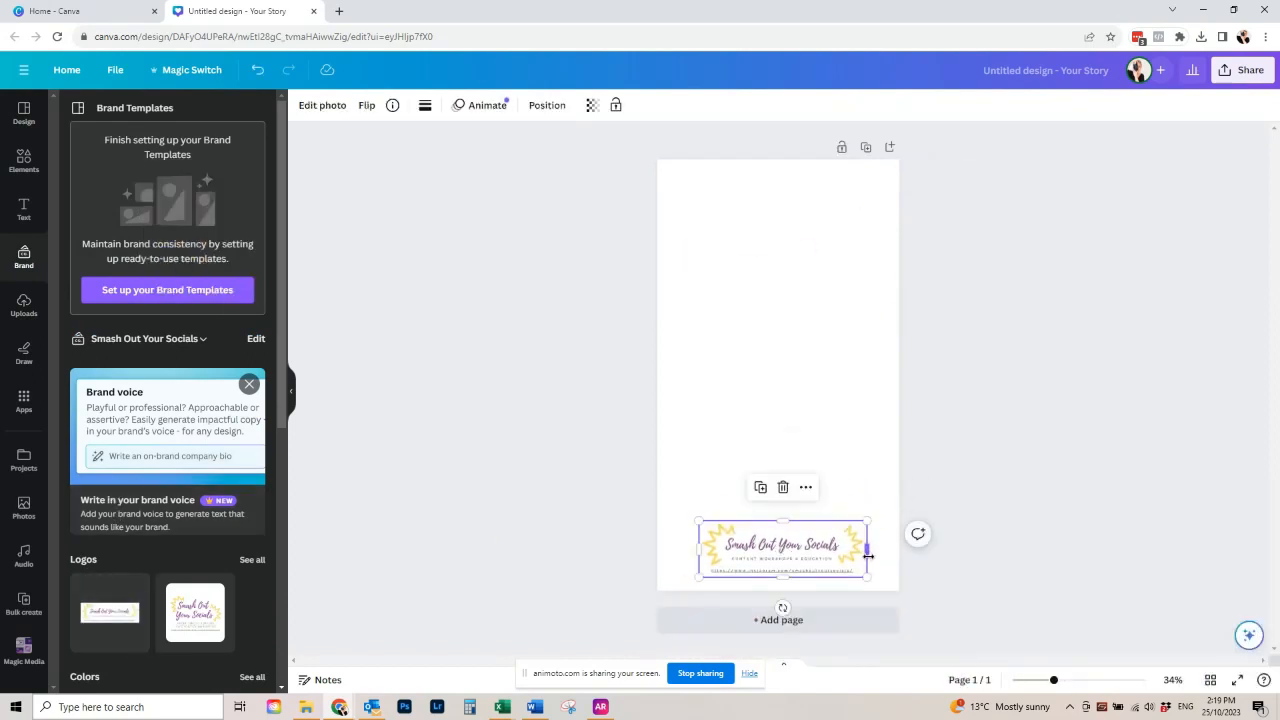
left_click_drag(867, 555, 900, 555)
left_click_drag(698, 548, 678, 548)
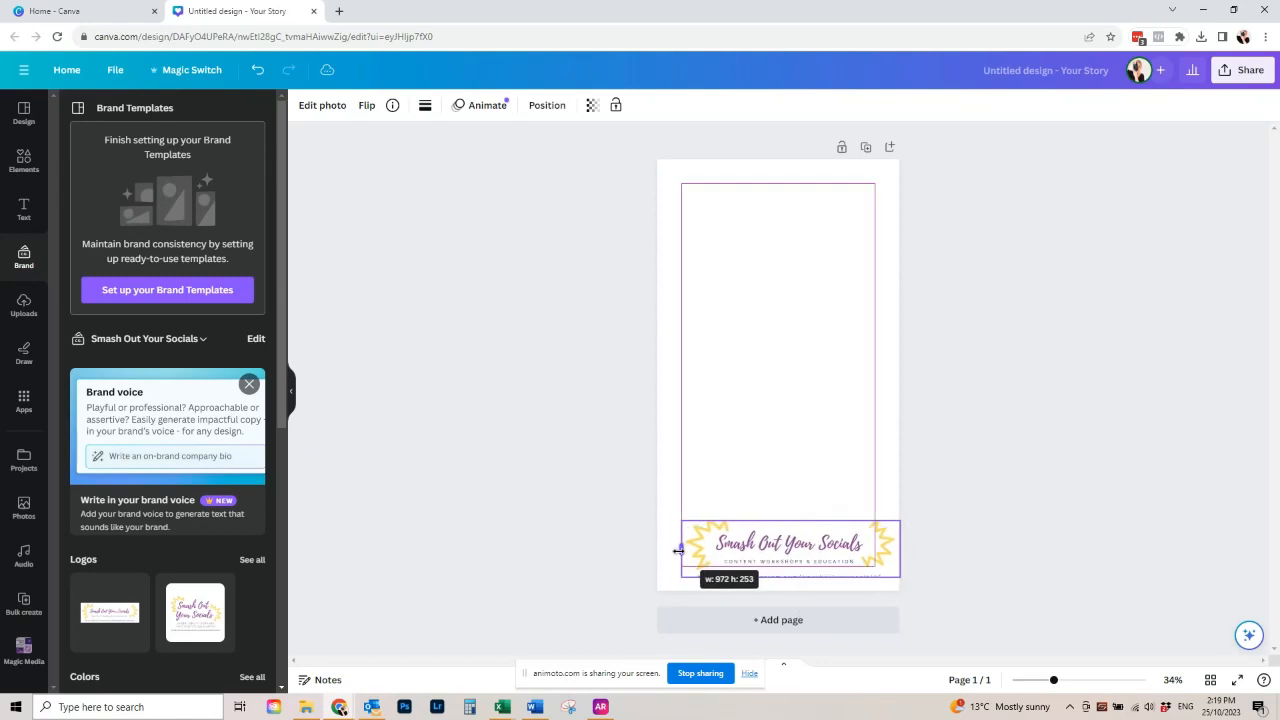
left_click_drag(824, 549, 780, 582)
left_click(997, 536)
left_click(978, 552)
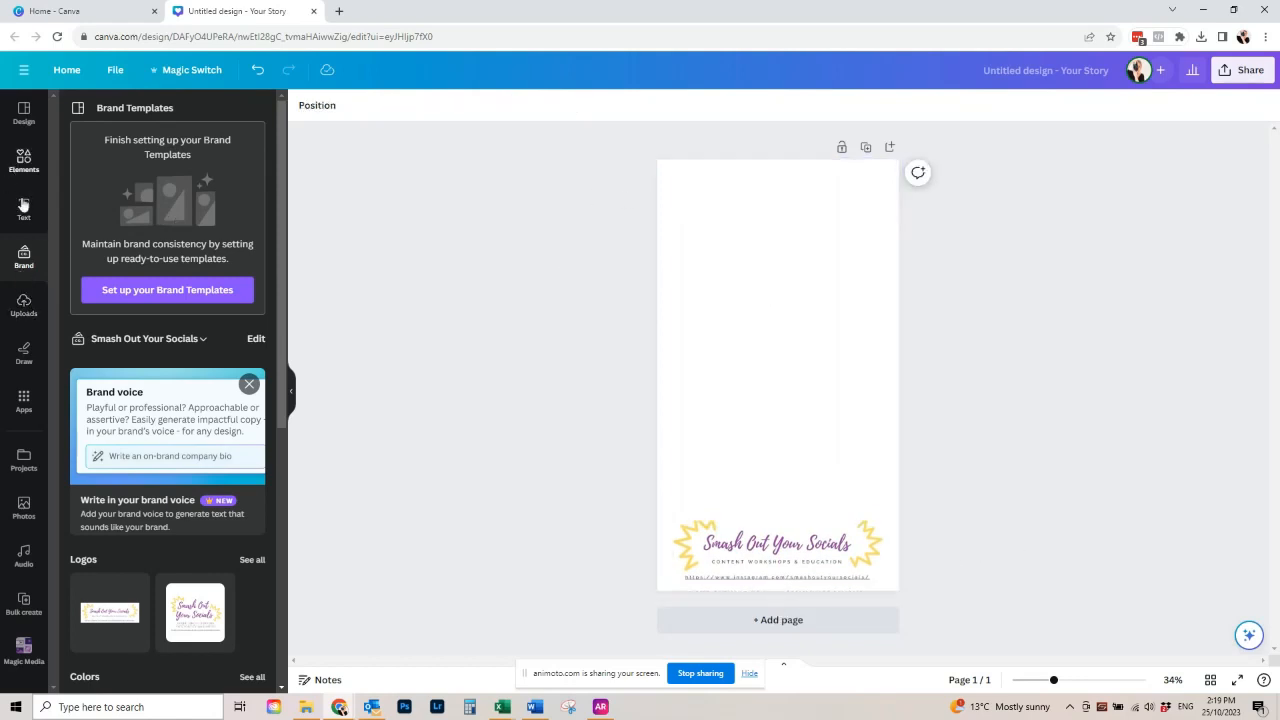
- Add the recently used golden starburst graphic, enlarge it beyond the page width and centre it as a background
left_click(23, 160)
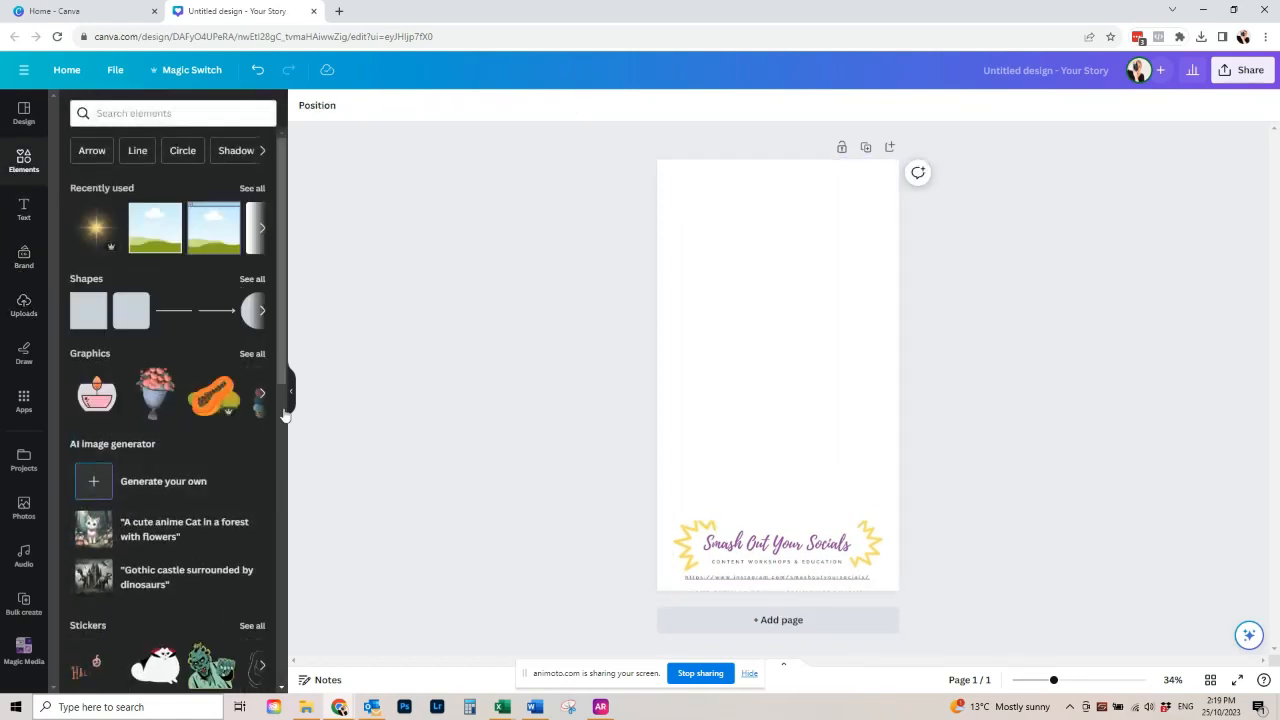
left_click(97, 230)
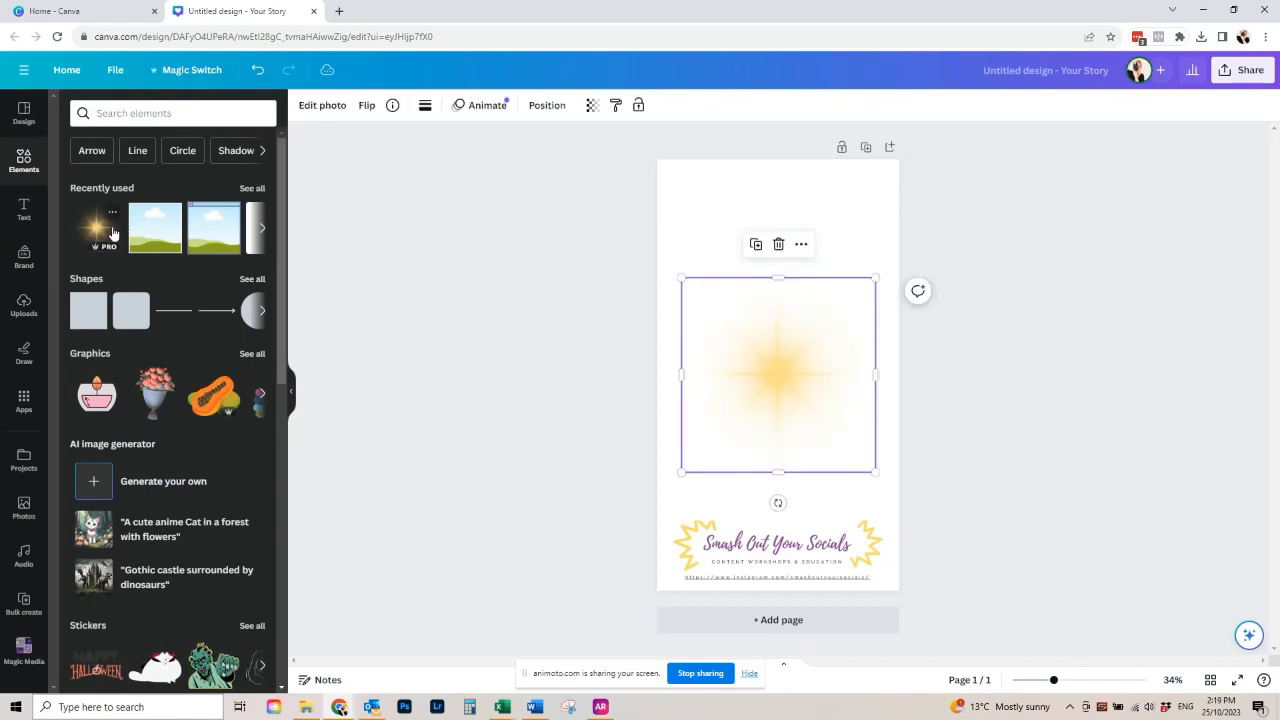
left_click_drag(680, 277, 568, 163)
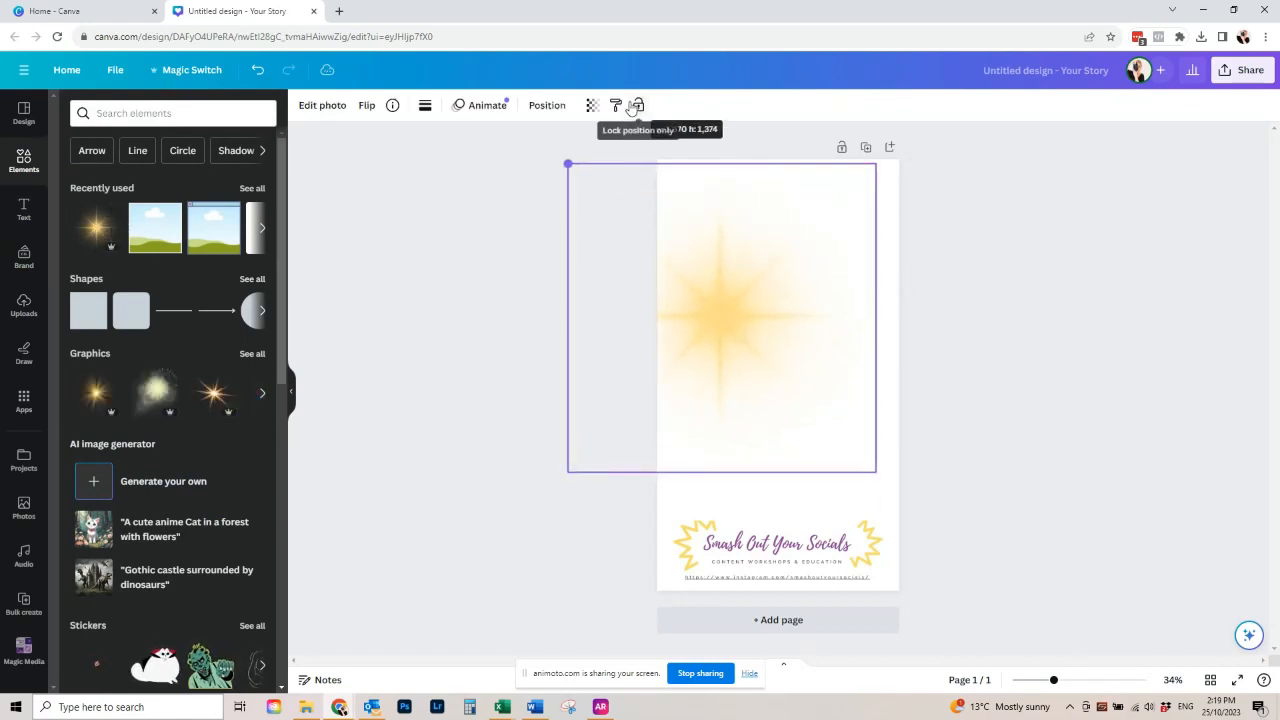
left_click_drag(875, 471, 992, 590)
left_click_drag(812, 377, 814, 366)
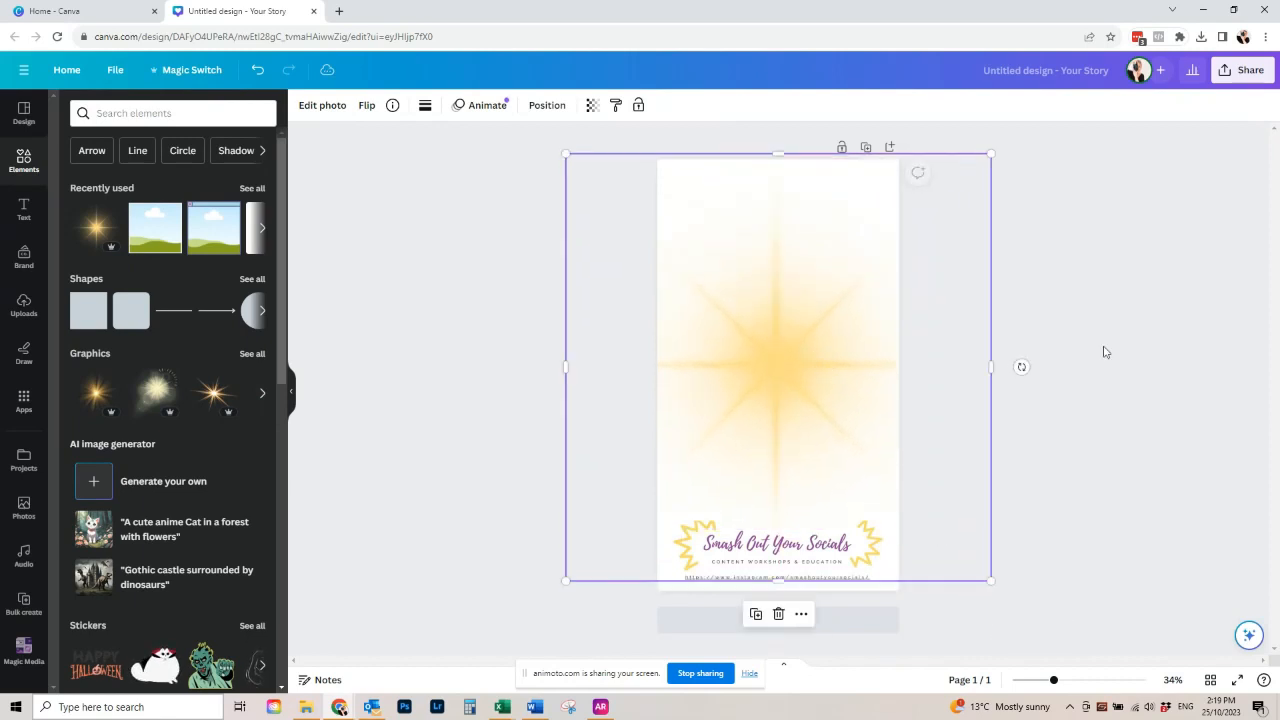
left_click(1157, 363)
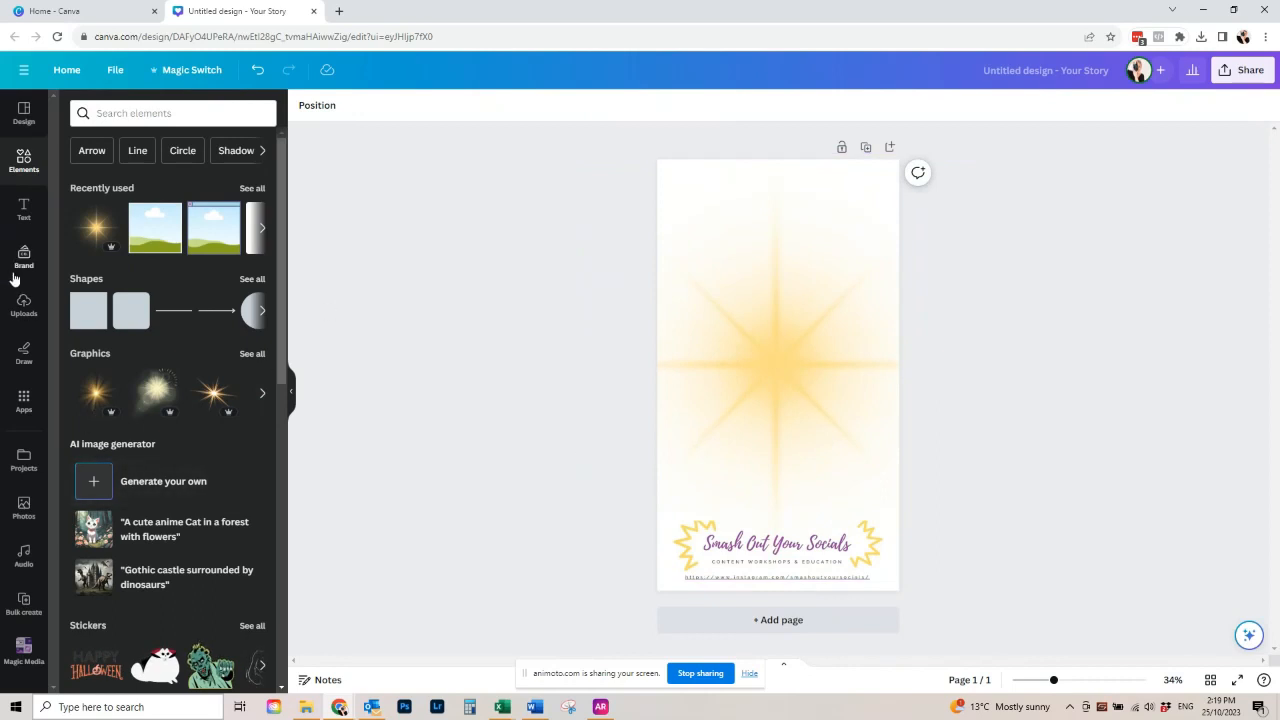
- Add a brand-style heading in the upper part of the page and widen its text box to both side margins
left_click(24, 210)
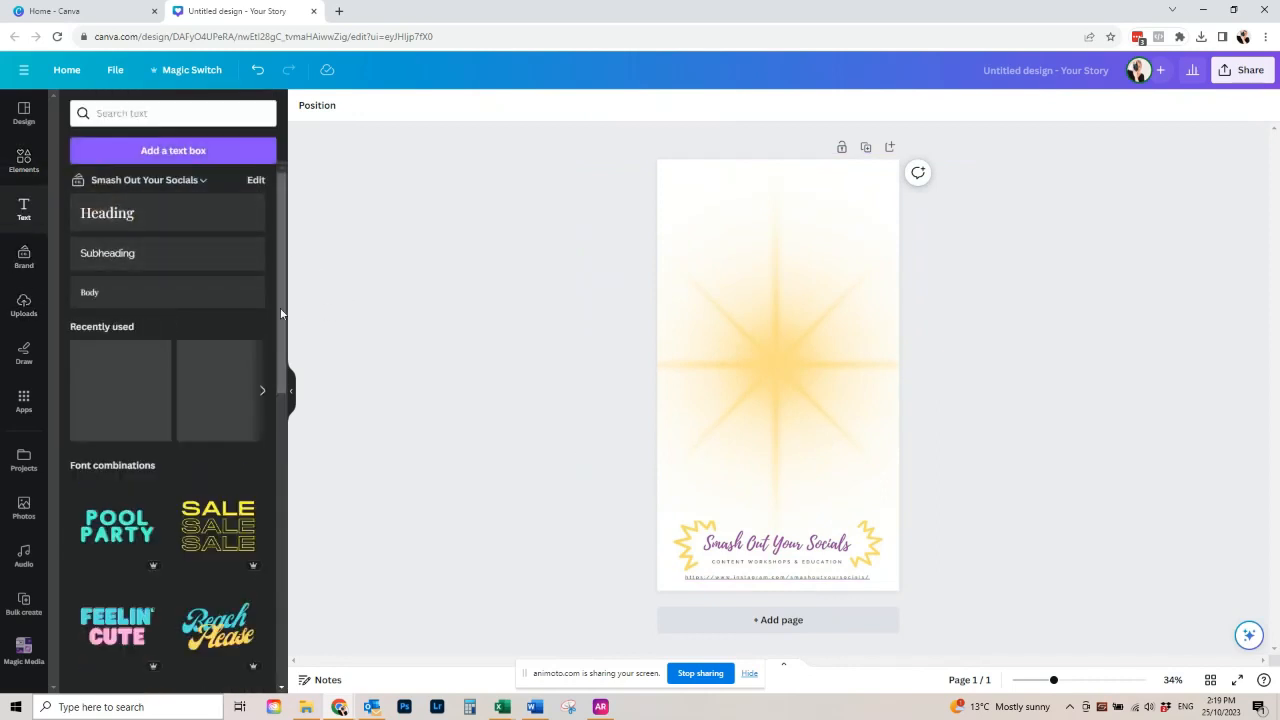
left_click(114, 218)
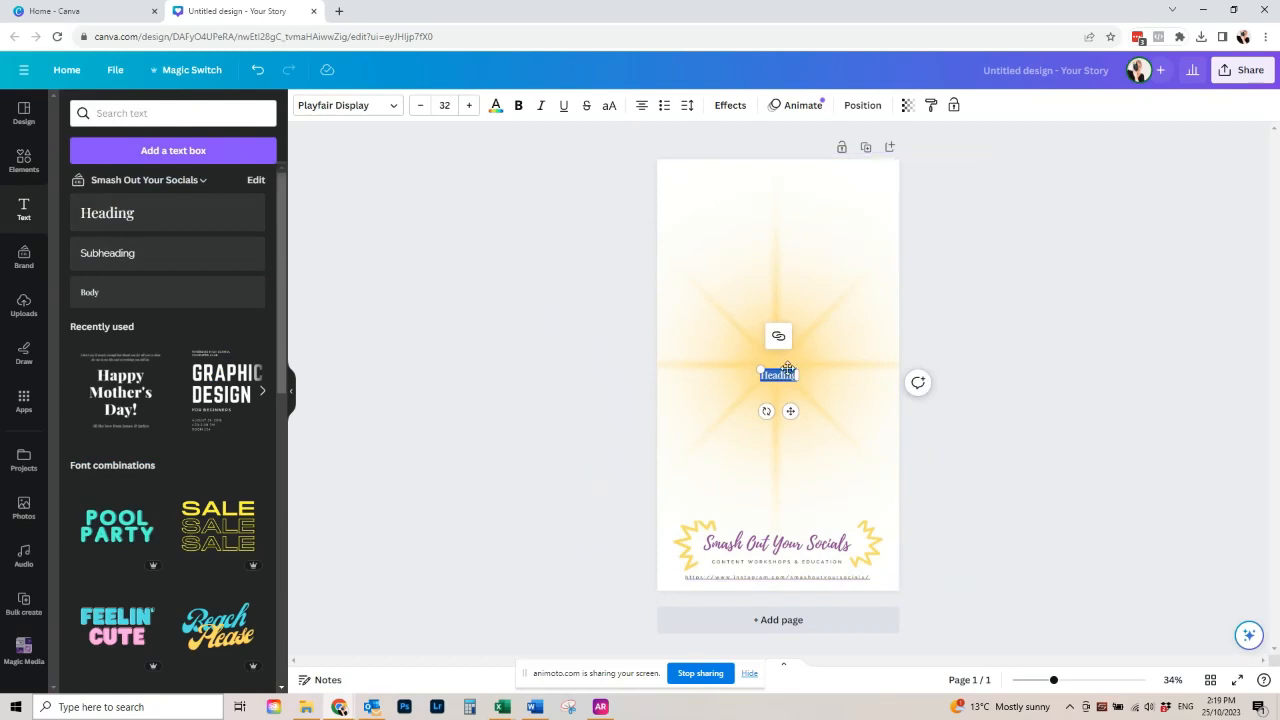
left_click_drag(788, 368, 783, 232)
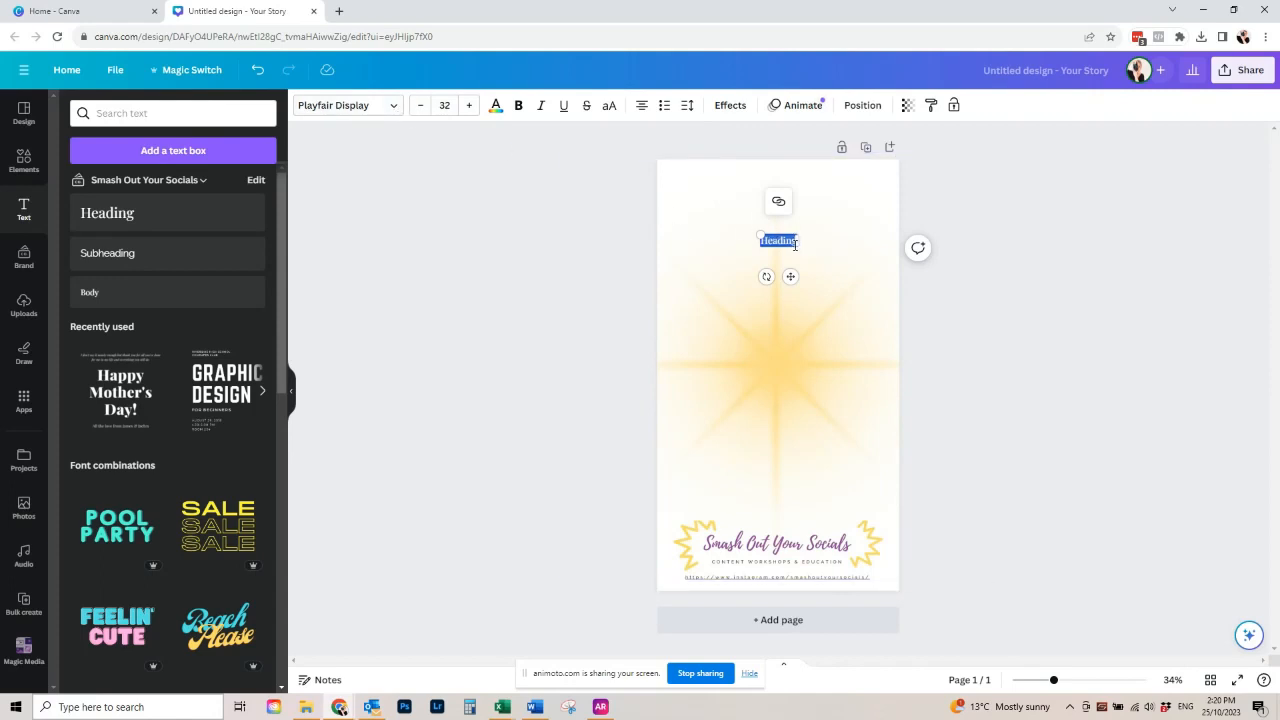
left_click_drag(797, 240, 877, 240)
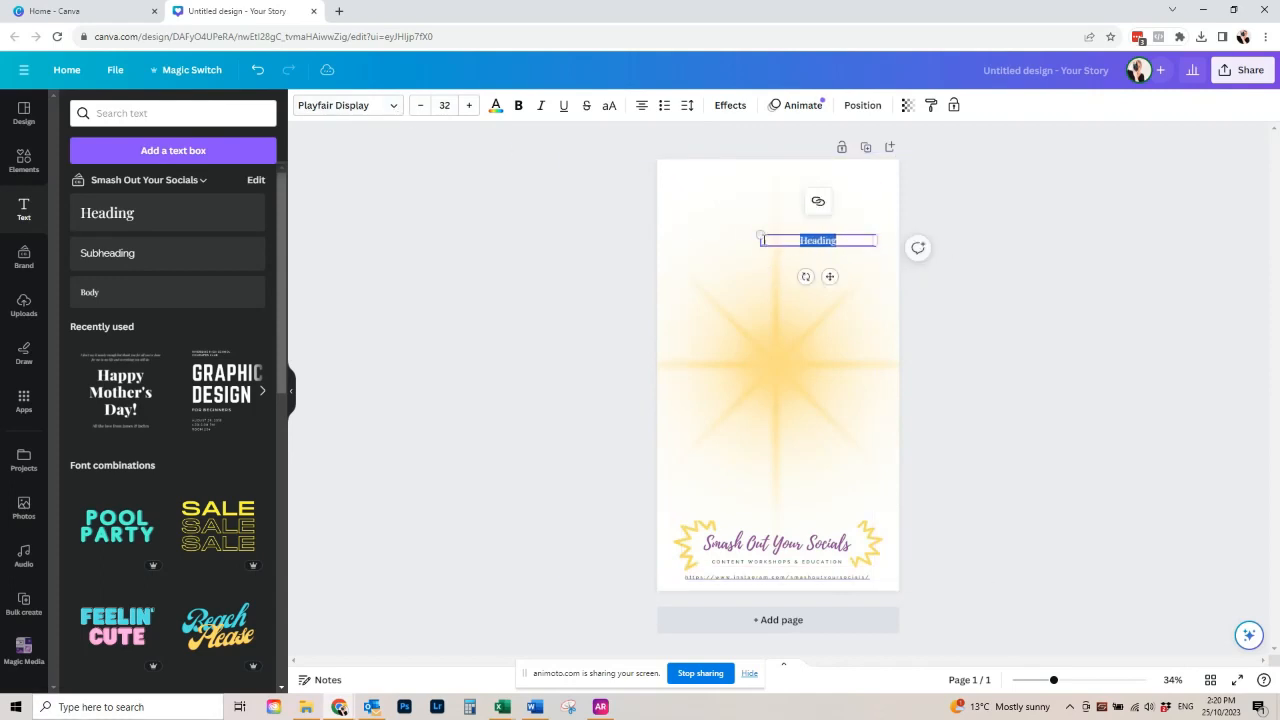
left_click_drag(759, 240, 681, 240)
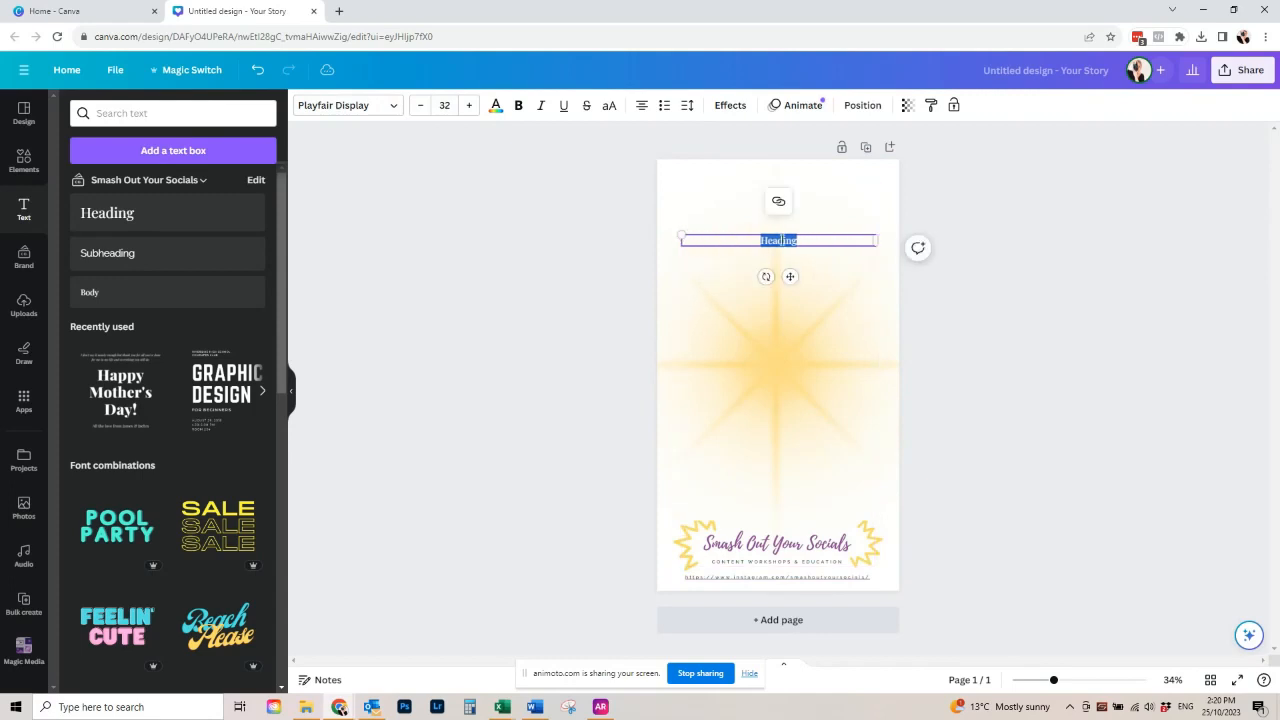
- Enlarge the heading text and move it up close to the page's top margin
left_click(467, 105)
left_click(467, 105)
left_click(467, 105)
left_click(467, 105)
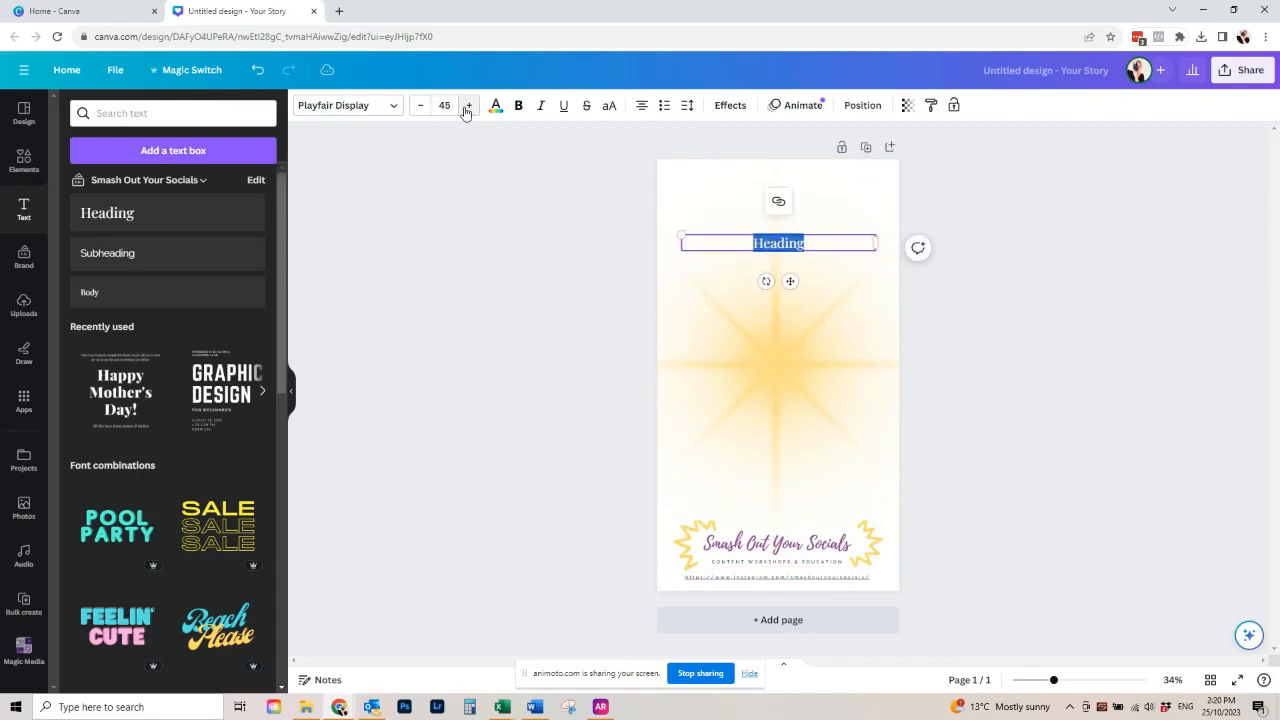
left_click(467, 105)
left_click(467, 105)
left_click(467, 105)
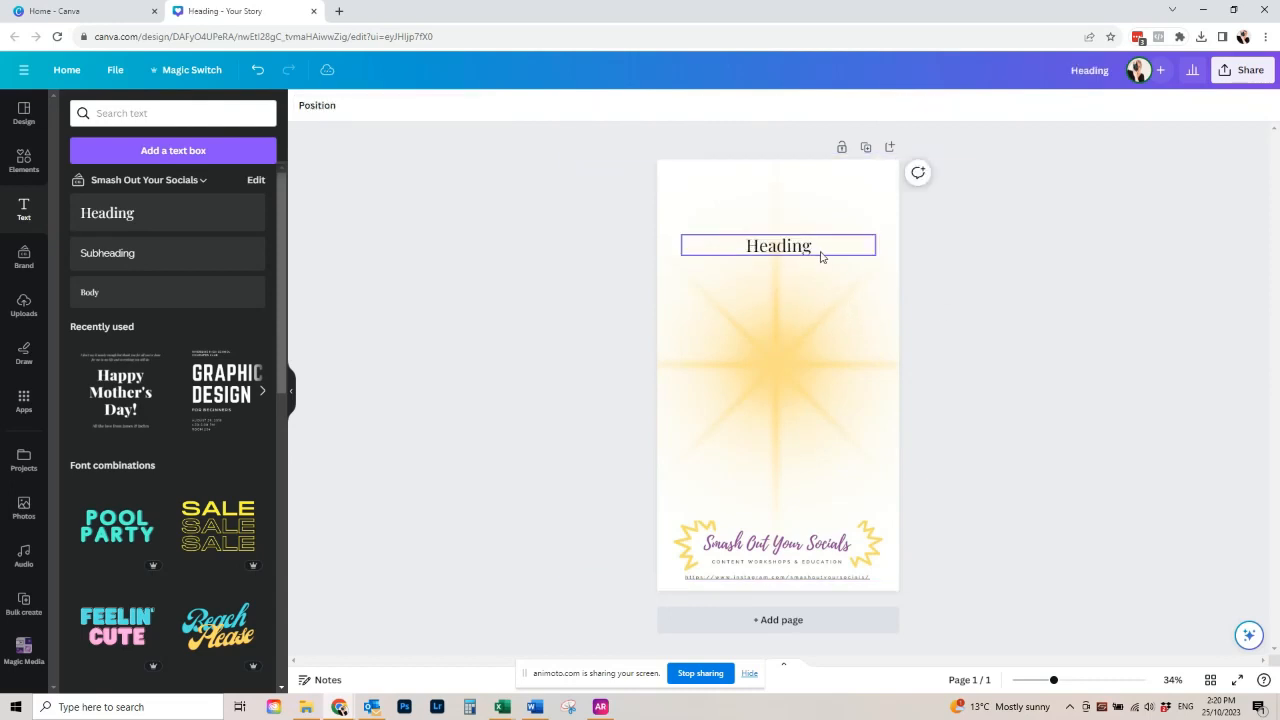
left_click_drag(820, 251, 812, 207)
left_click(1000, 271)
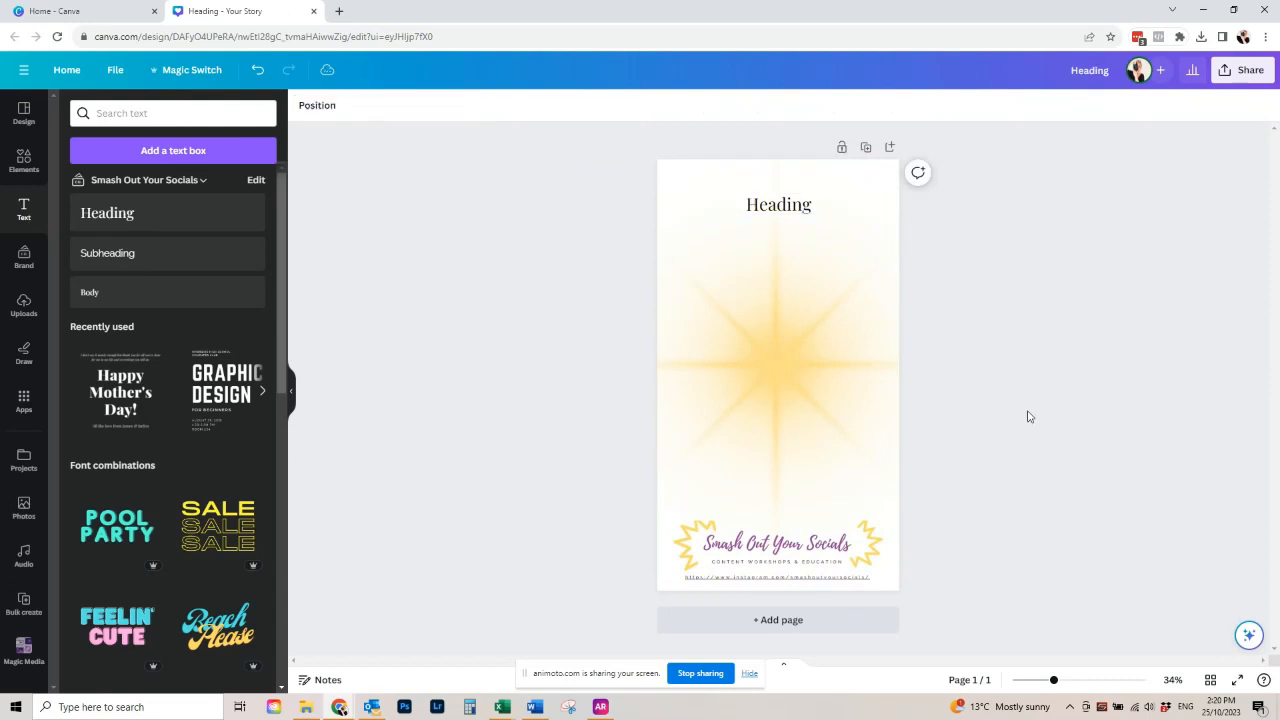
- Reduce the font size of the top heading slightly
left_click(806, 211)
left_click(421, 106)
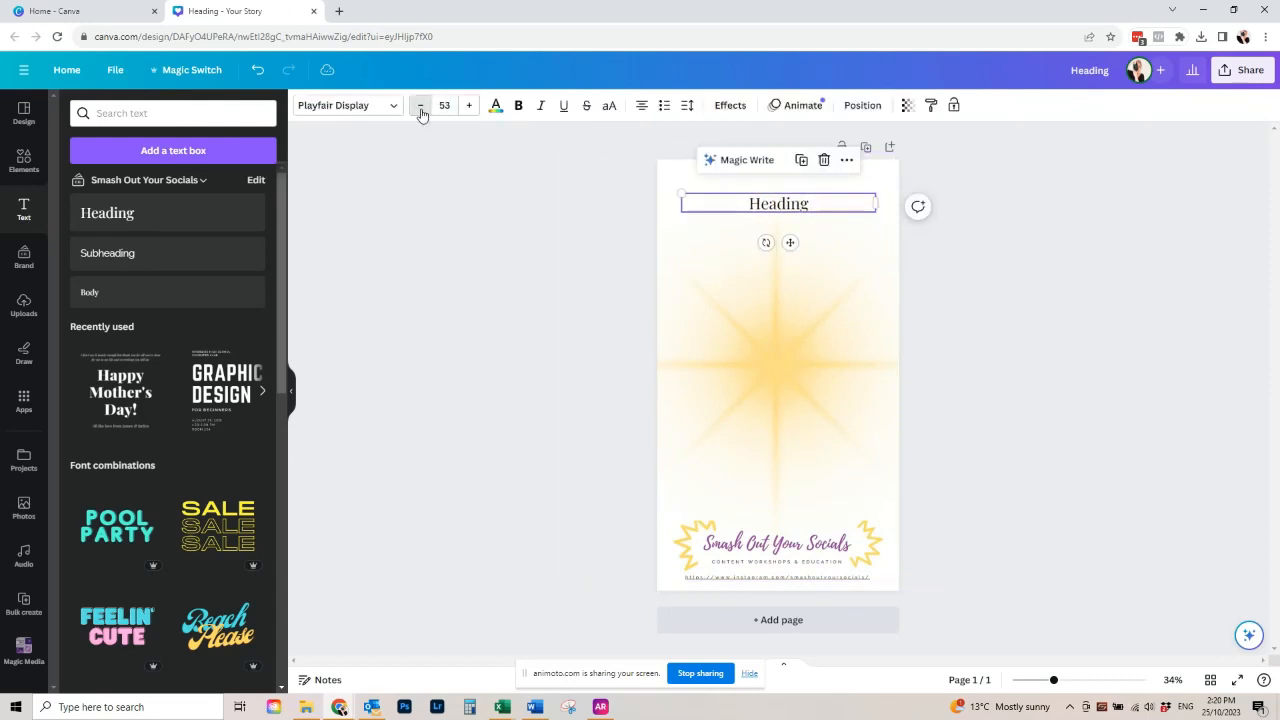
left_click(421, 106)
left_click(971, 338)
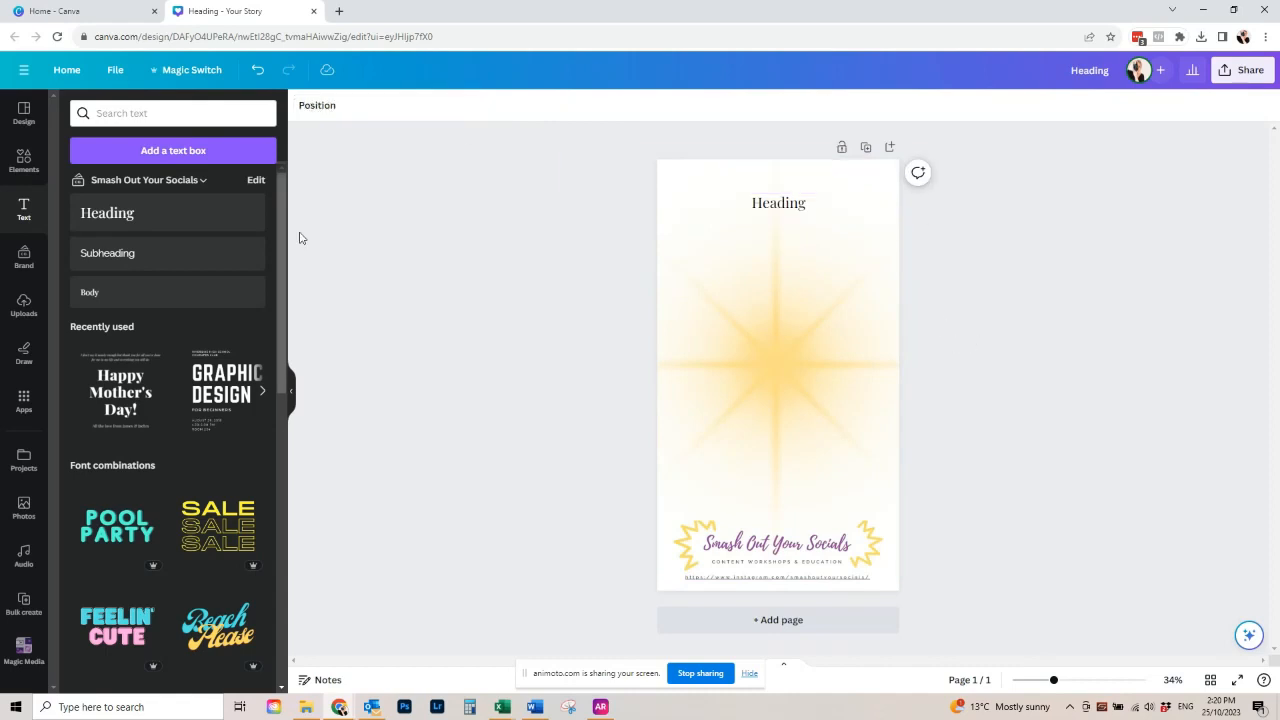
- Add a second heading below the first and widen its text box to both side margins
left_click(166, 214)
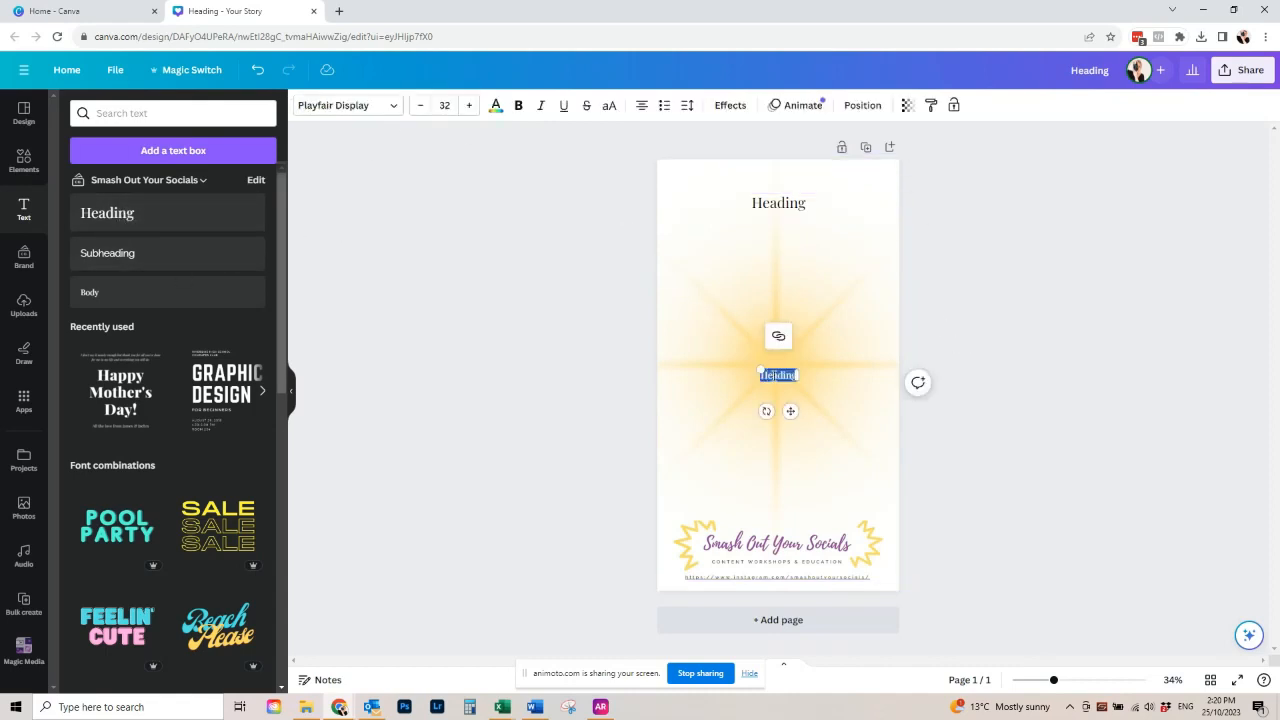
left_click_drag(781, 368, 876, 280)
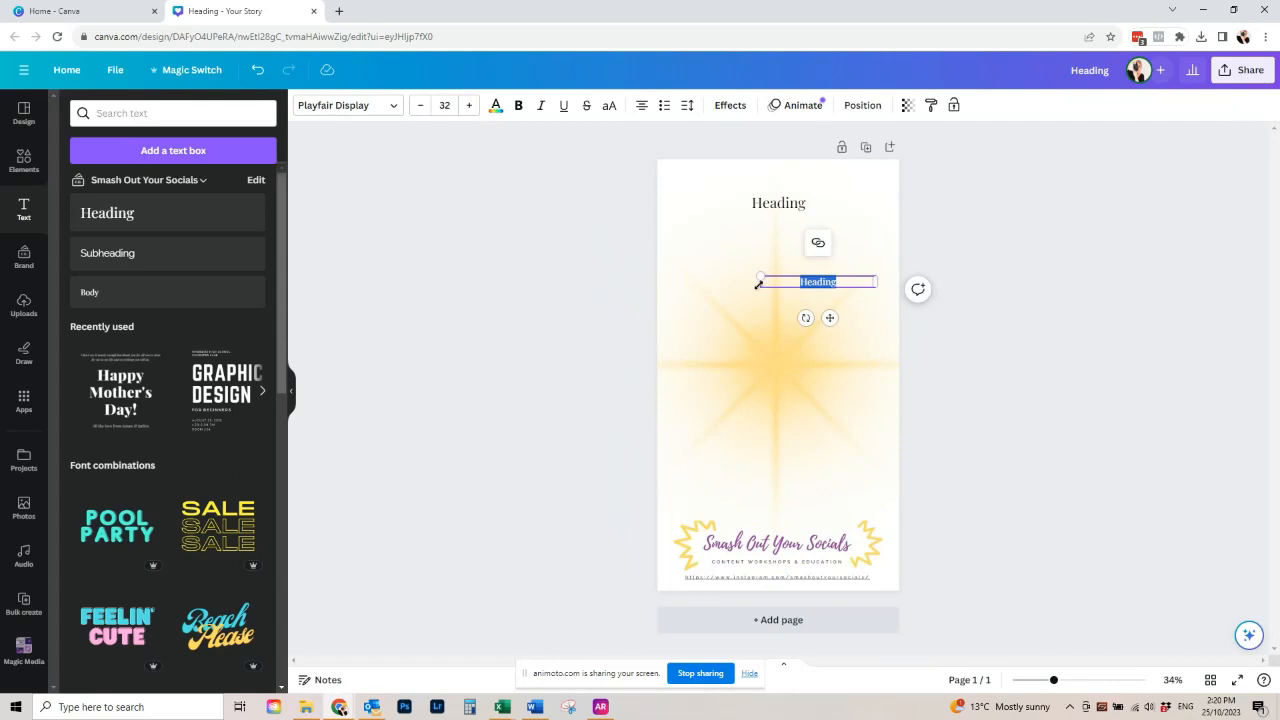
left_click_drag(761, 281, 681, 280)
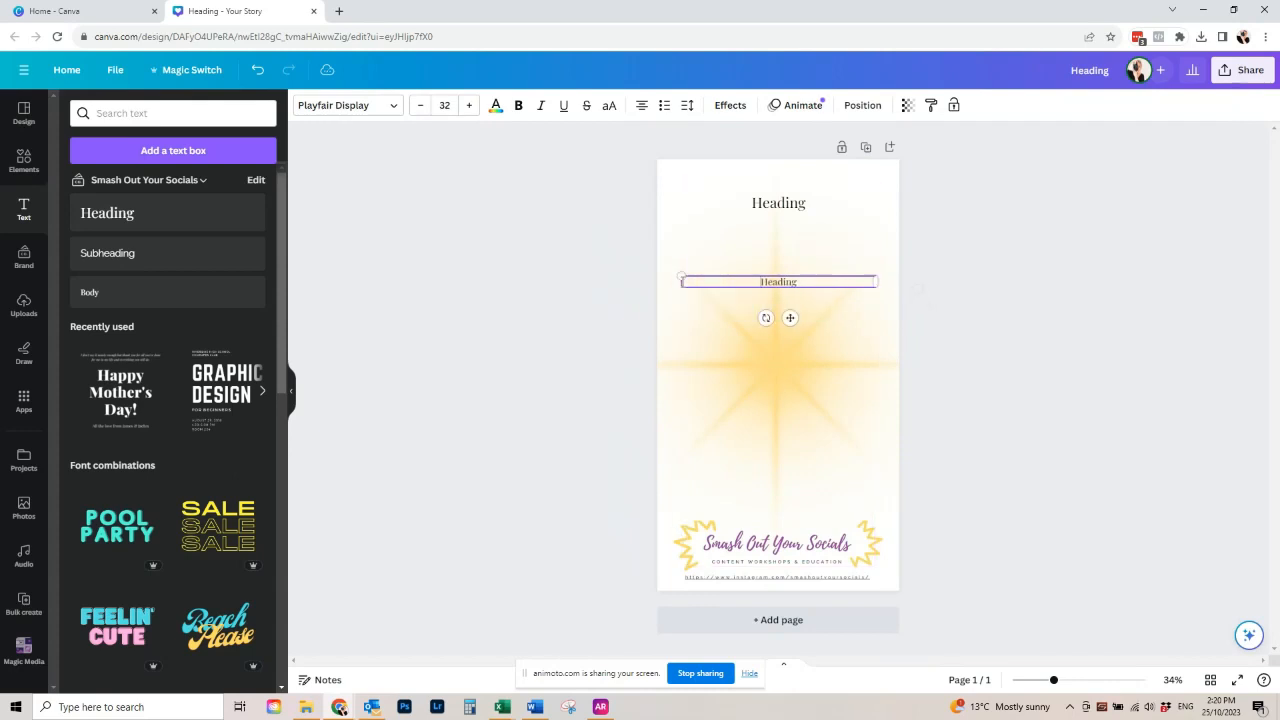
- Set the second heading's font size to 58
left_click(469, 105)
left_click(469, 105)
left_click(476, 106)
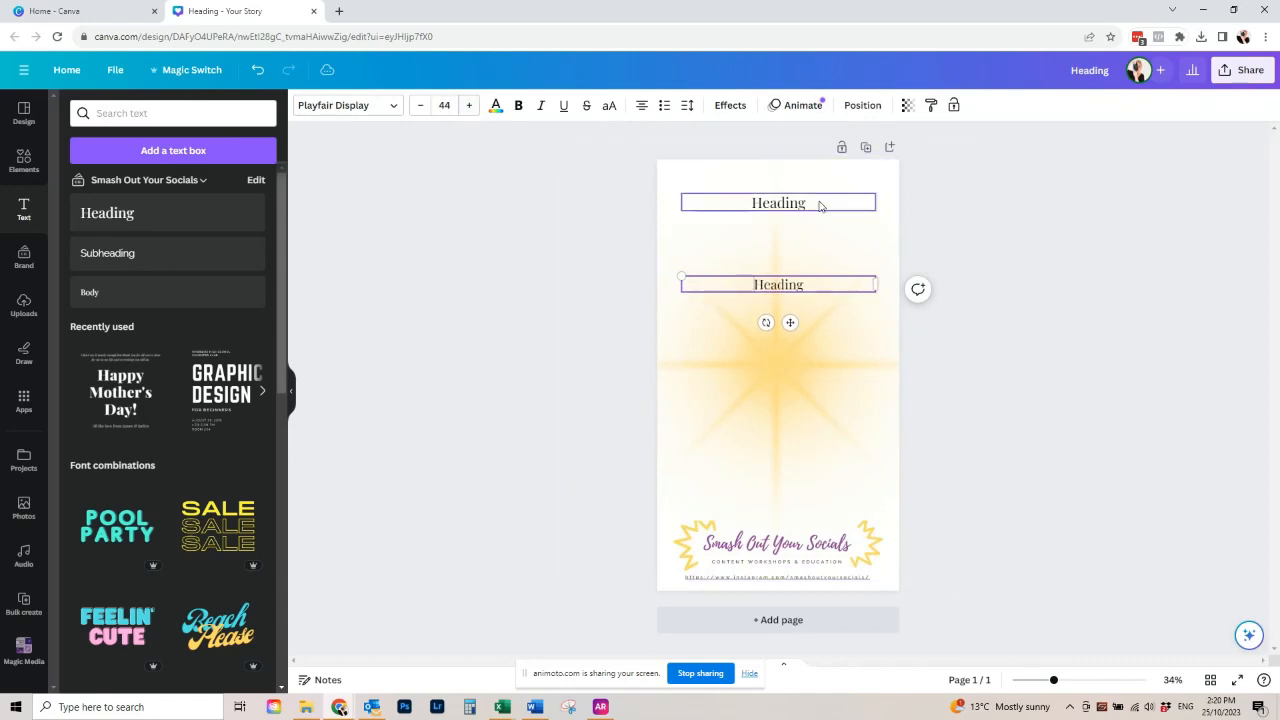
left_click(815, 205)
left_click(802, 288)
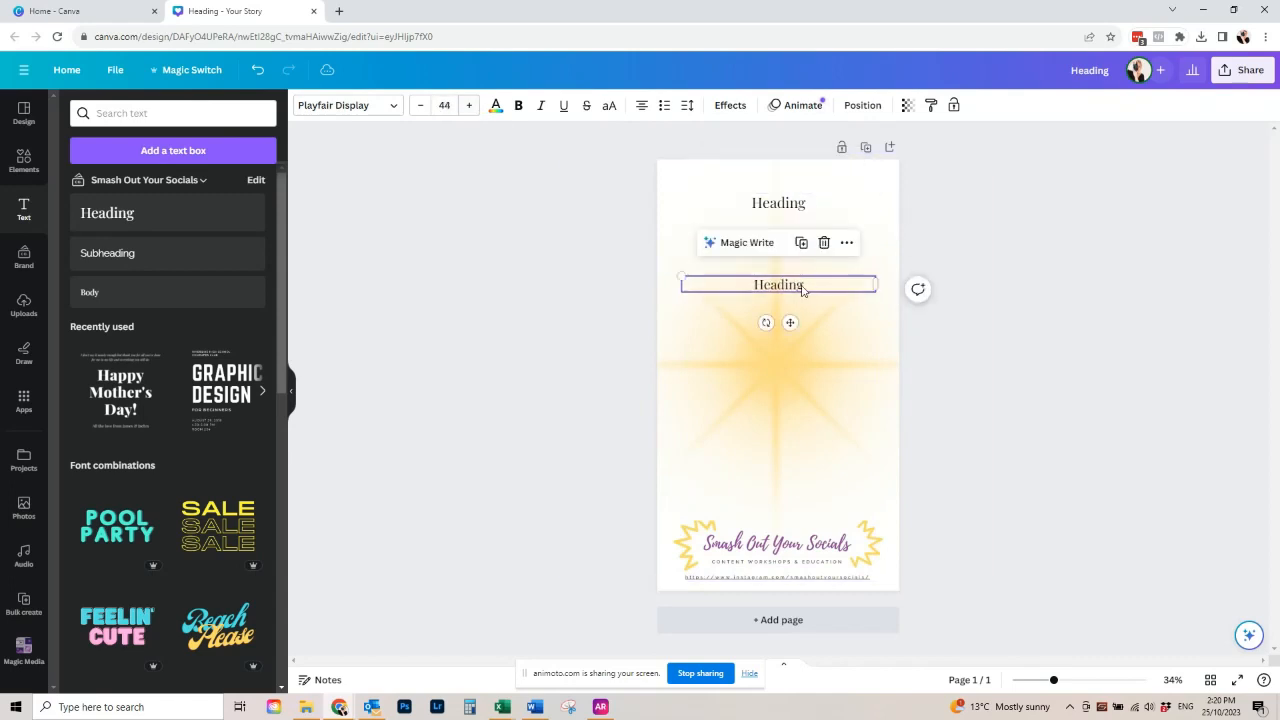
left_click(469, 105)
left_click(469, 105)
left_click(469, 105)
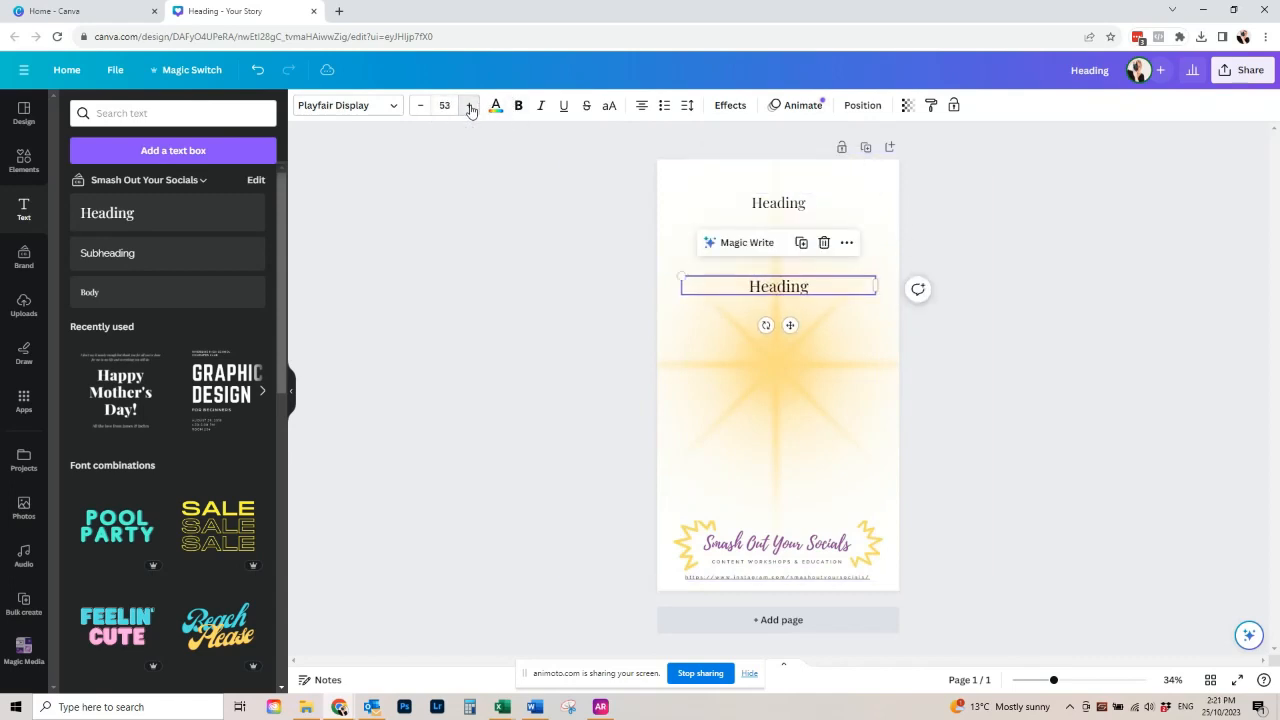
left_click(469, 105)
left_click(469, 105)
left_click(469, 105)
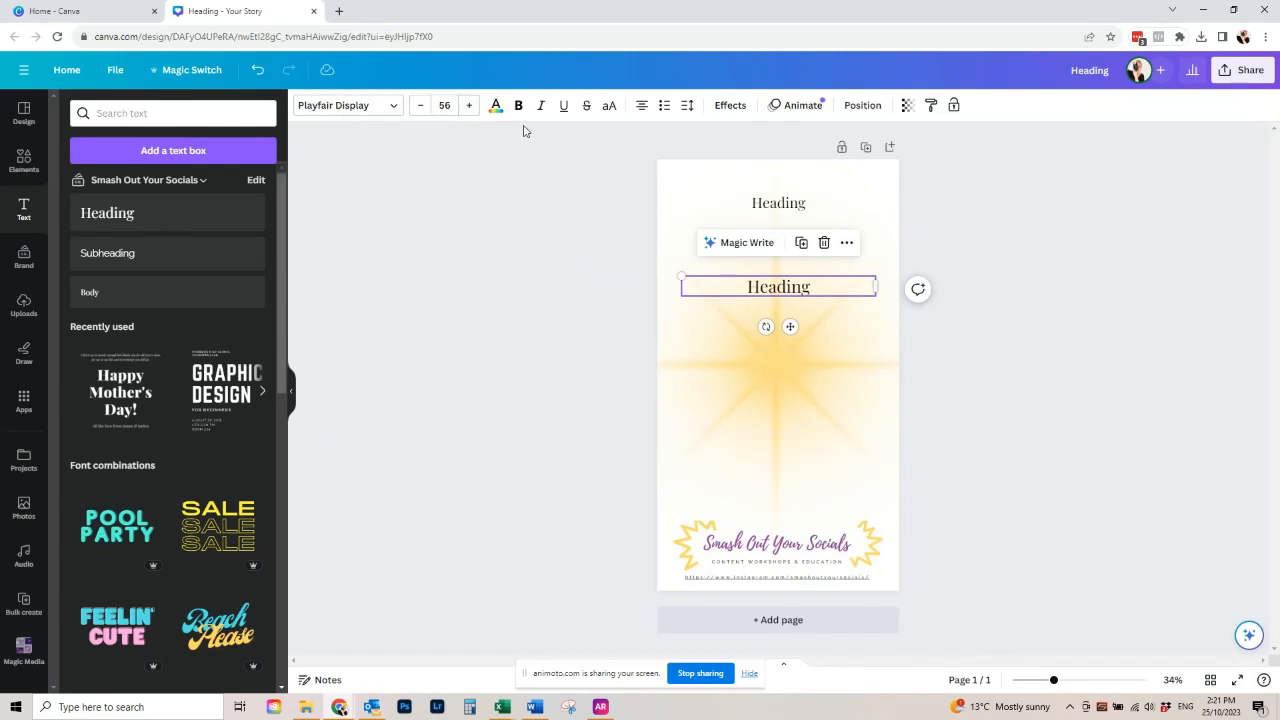
left_click(469, 105)
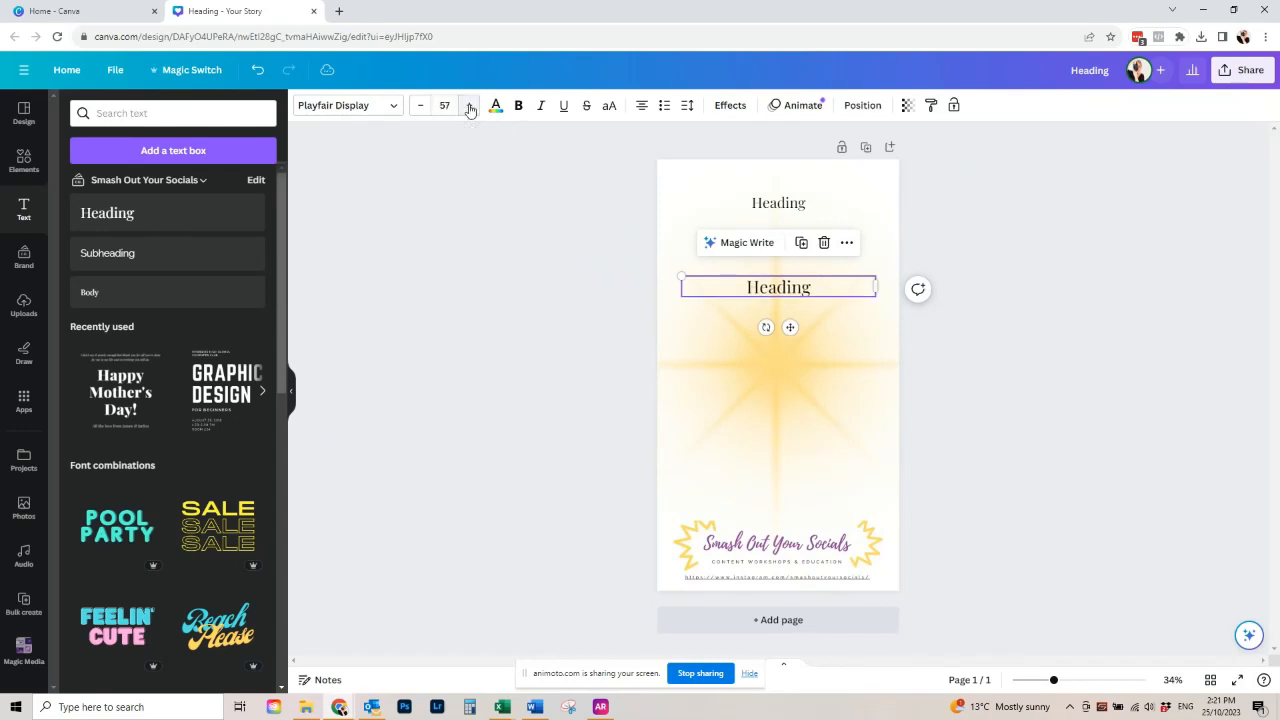
left_click(1074, 391)
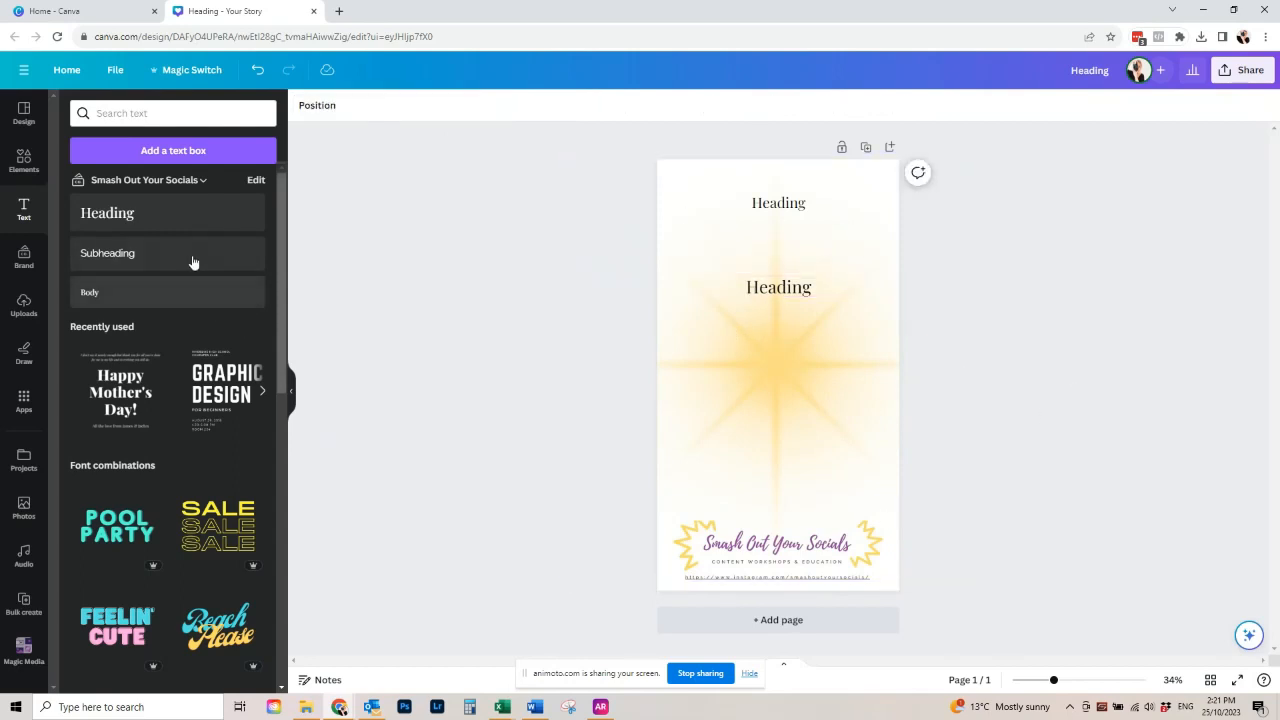
- Add a brand-style subheading in the middle of the page and replace its text with "Caption"
left_click(123, 255)
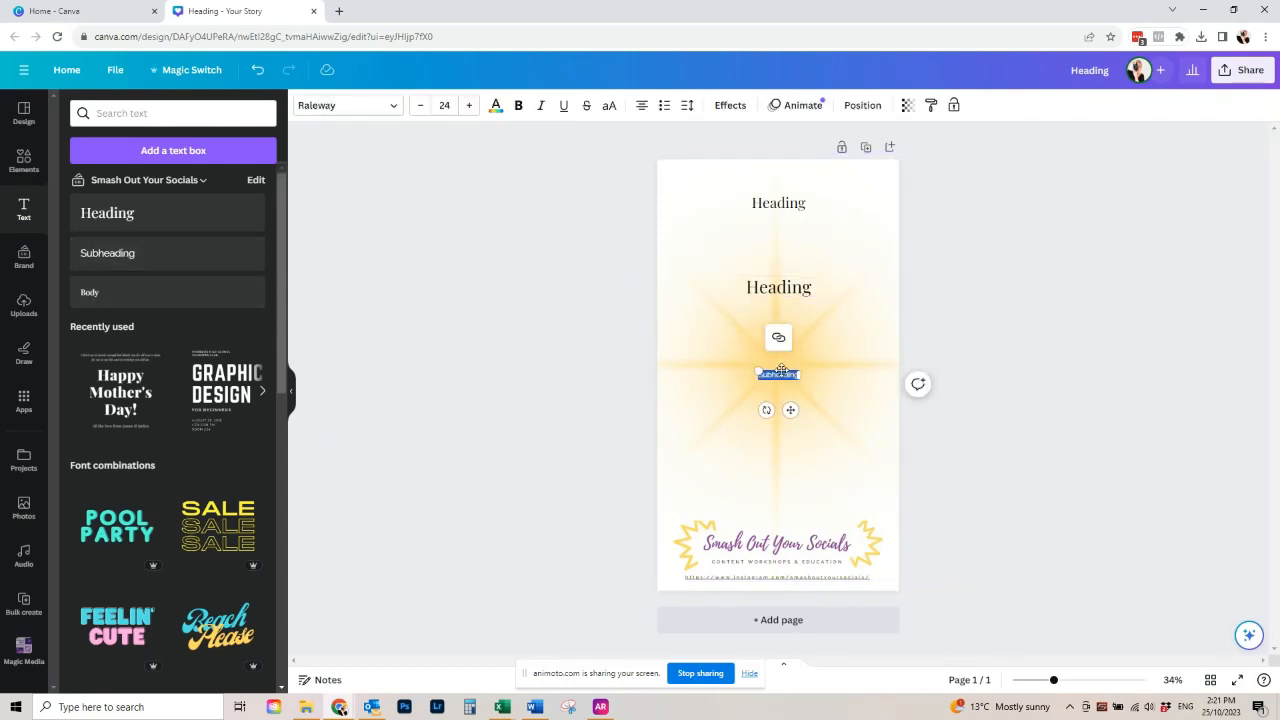
key("BackSpace")
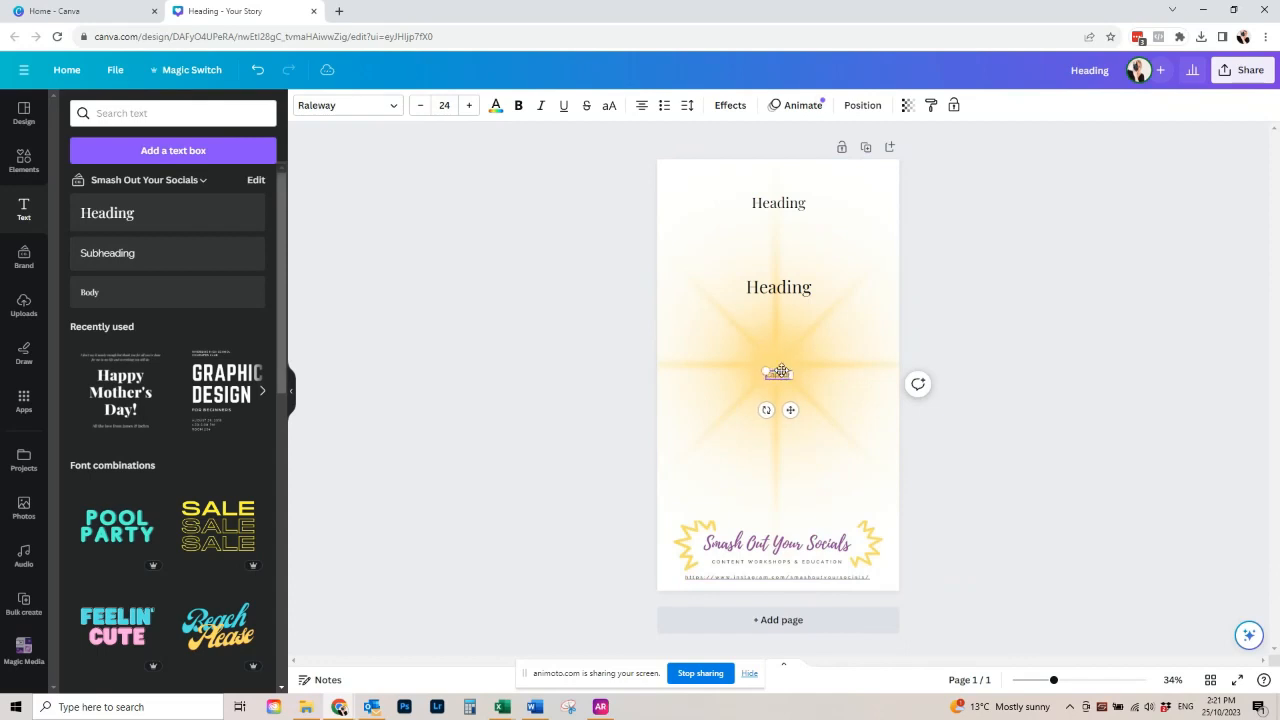
left_click(1064, 394)
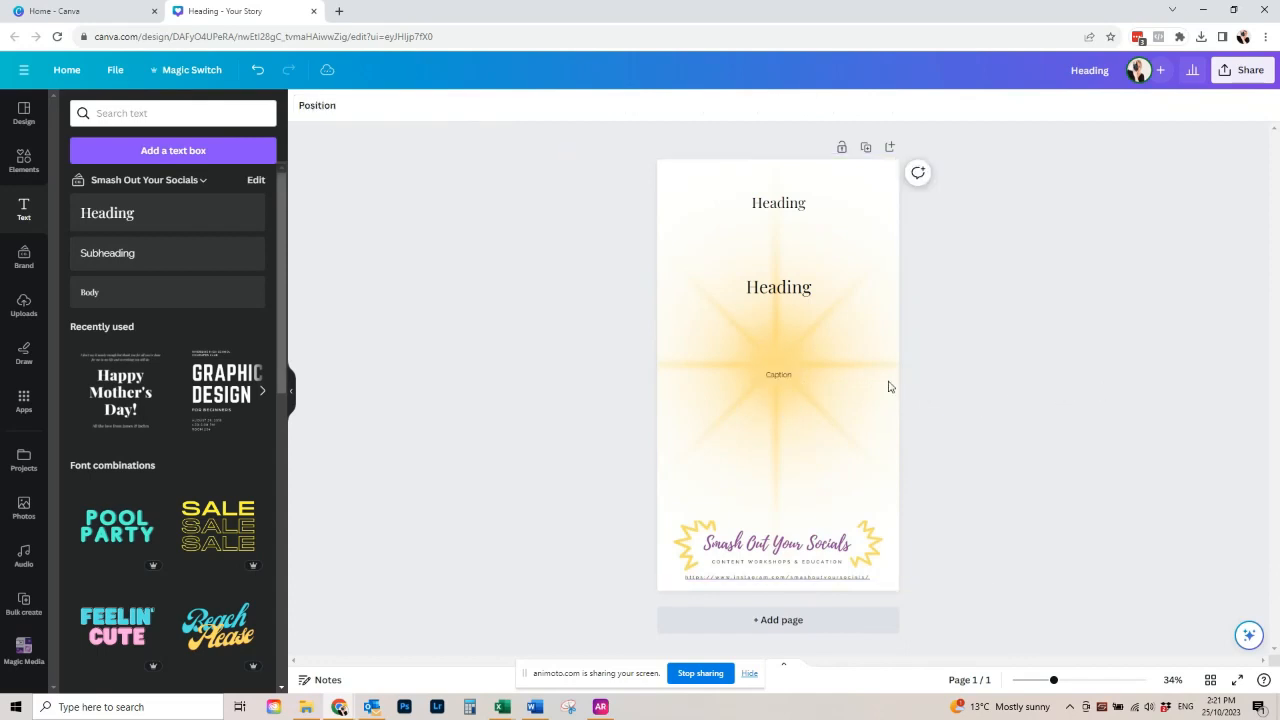
- Widen the caption's text box to both side margins and set its font size to 40.4
double_click(780, 380)
left_click_drag(813, 371, 877, 374)
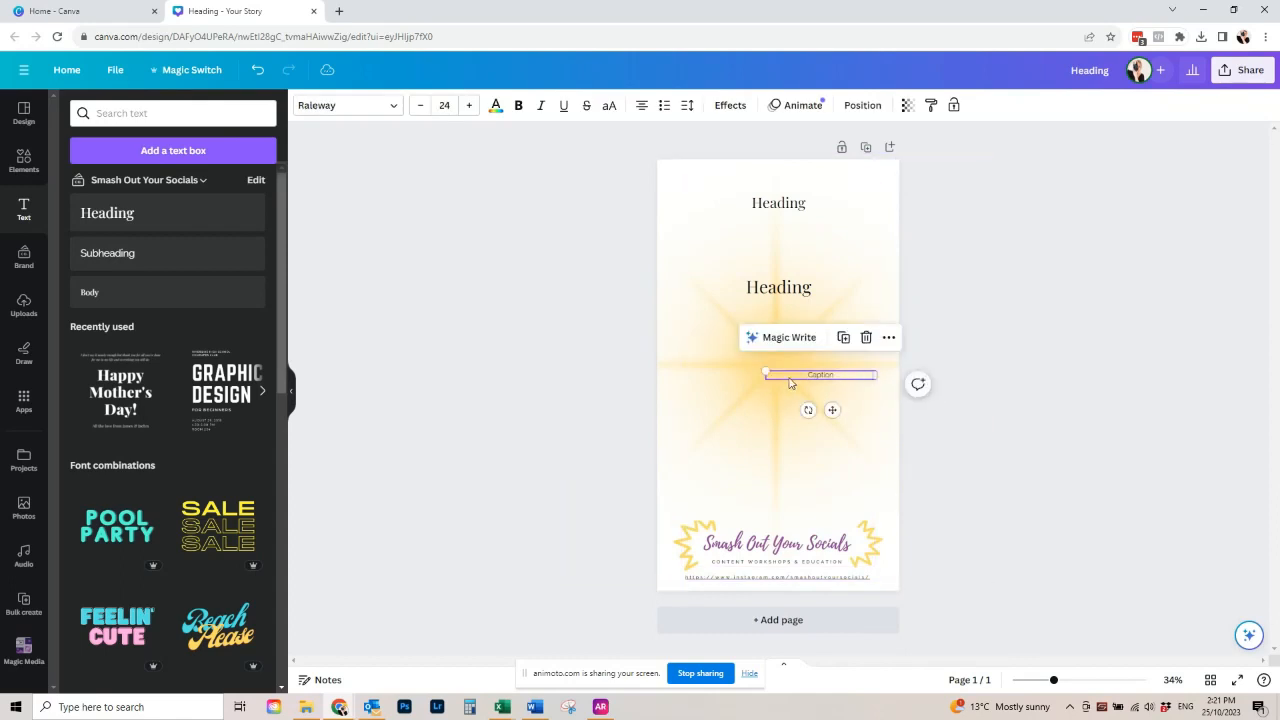
left_click_drag(765, 375, 680, 377)
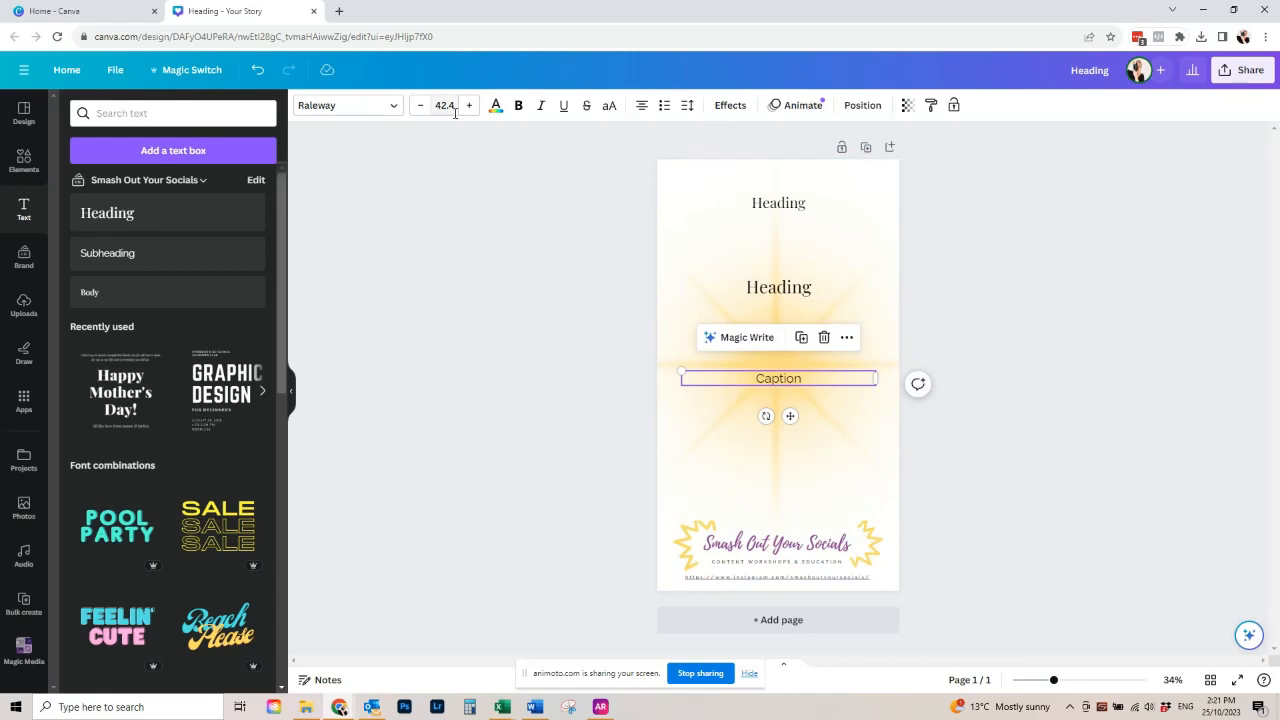
left_click(420, 108)
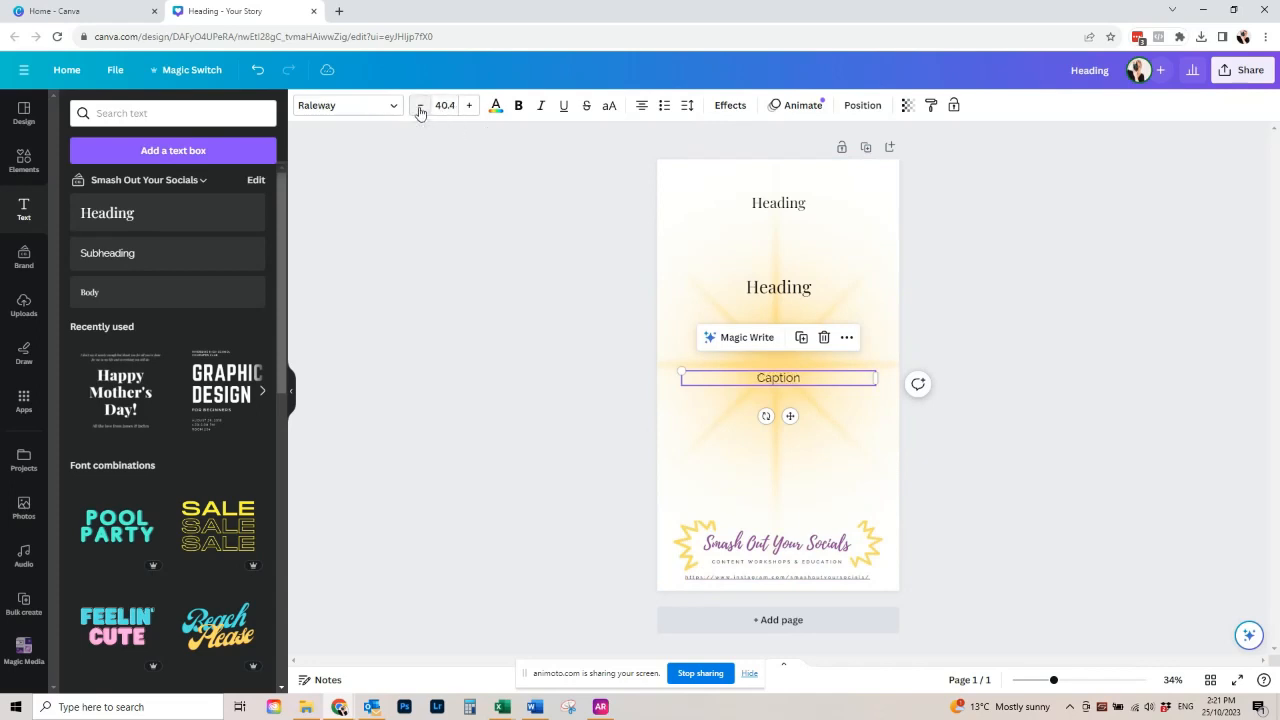
left_click(420, 110)
left_click(470, 108)
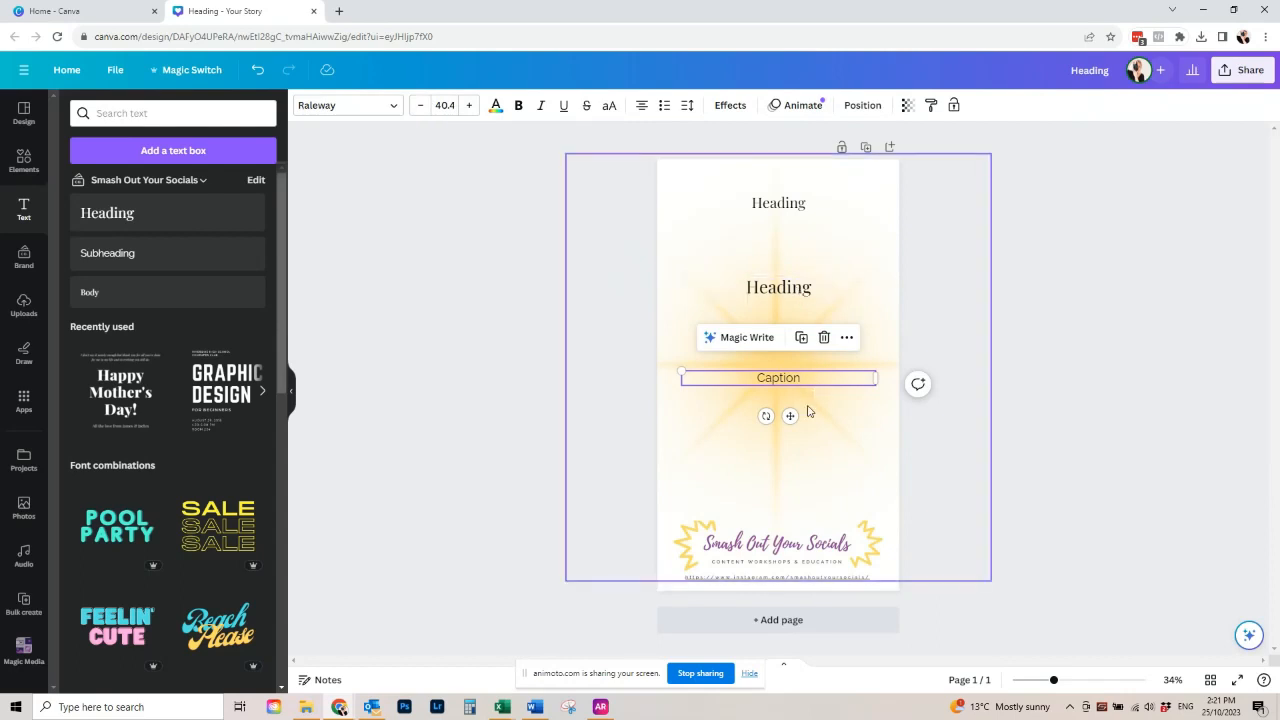
- Move the second heading up slightly and replace its text with "title"
left_click(787, 290)
left_click_drag(787, 292, 785, 273)
double_click(805, 274)
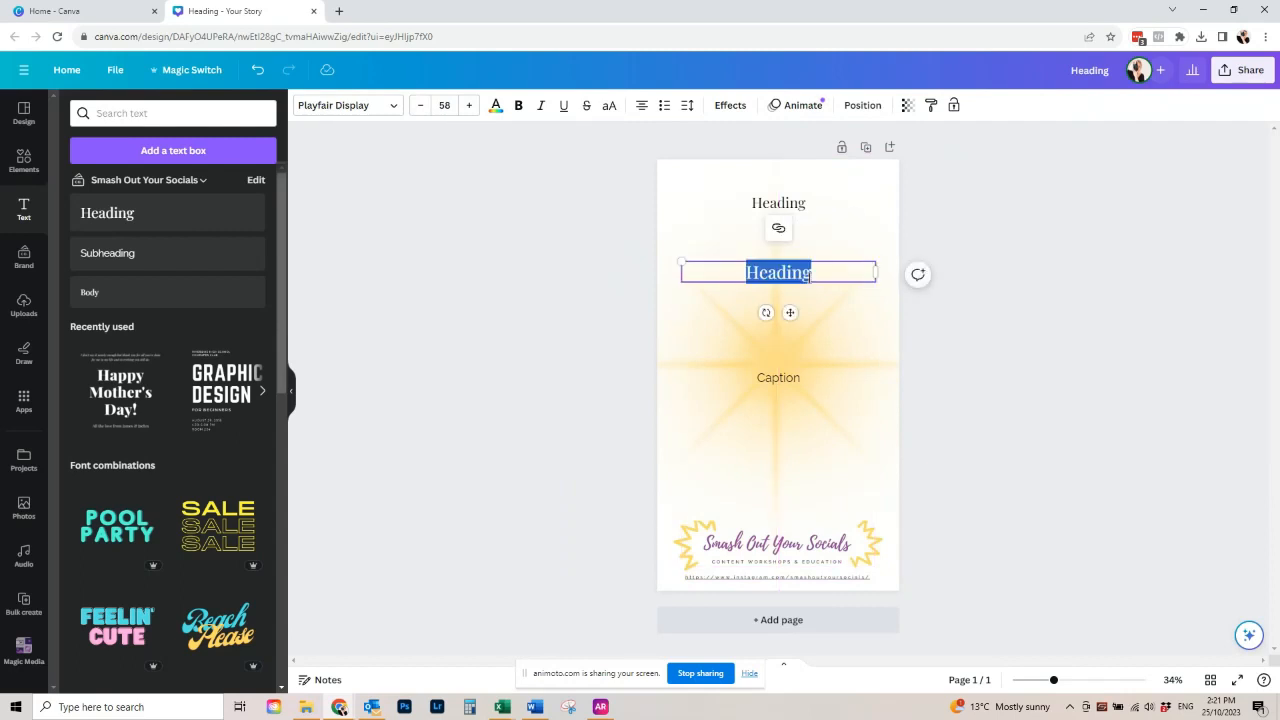
type("title")
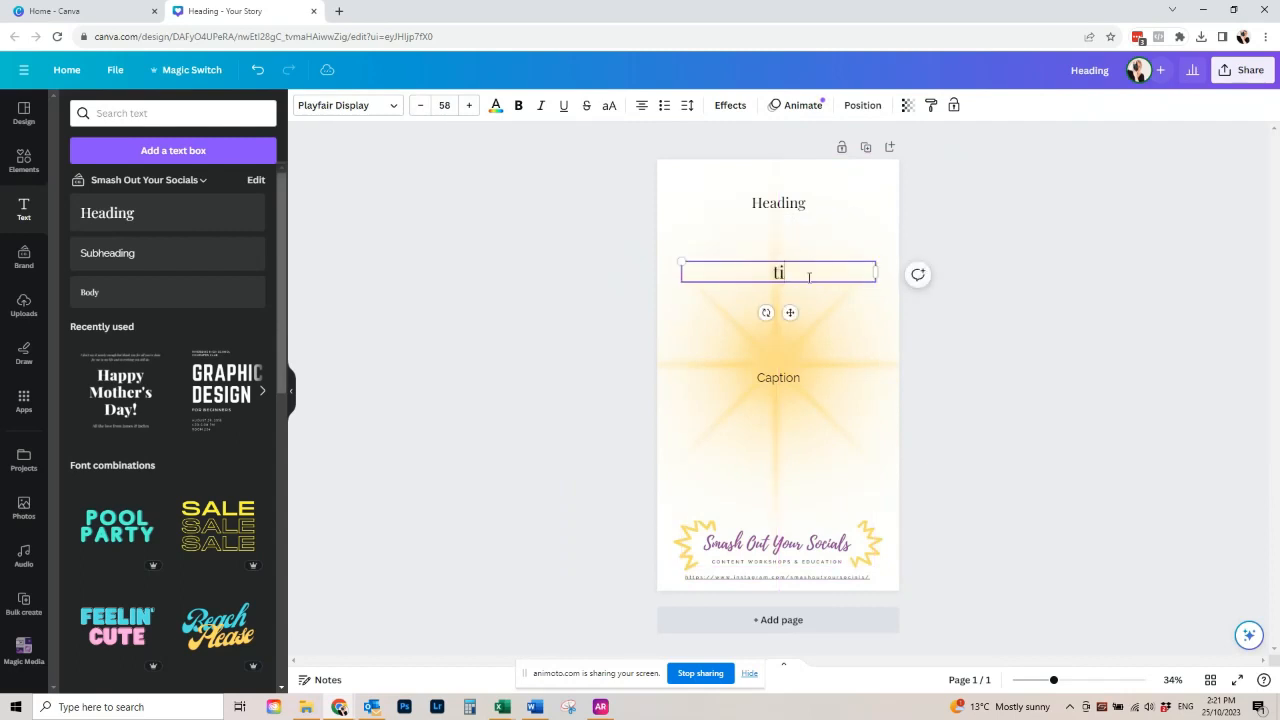
- Replace the top heading's text with "Date"
left_click(820, 203)
double_click(822, 201)
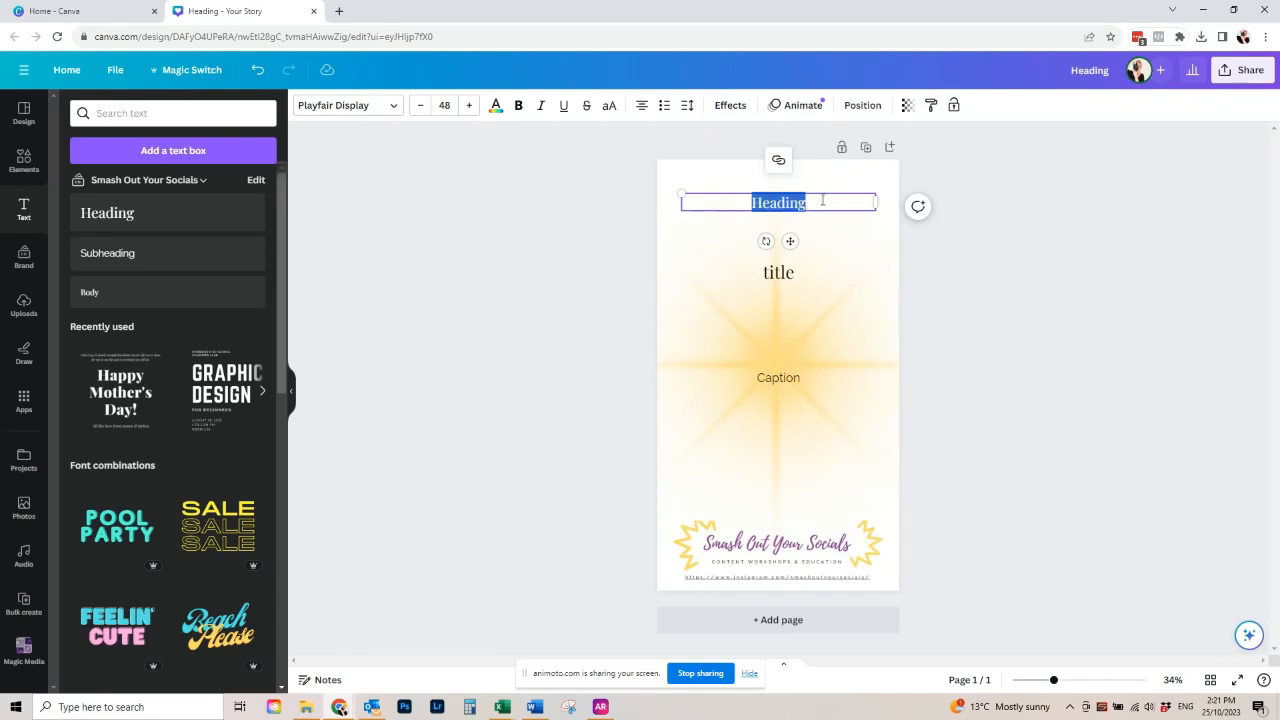
type("Date")
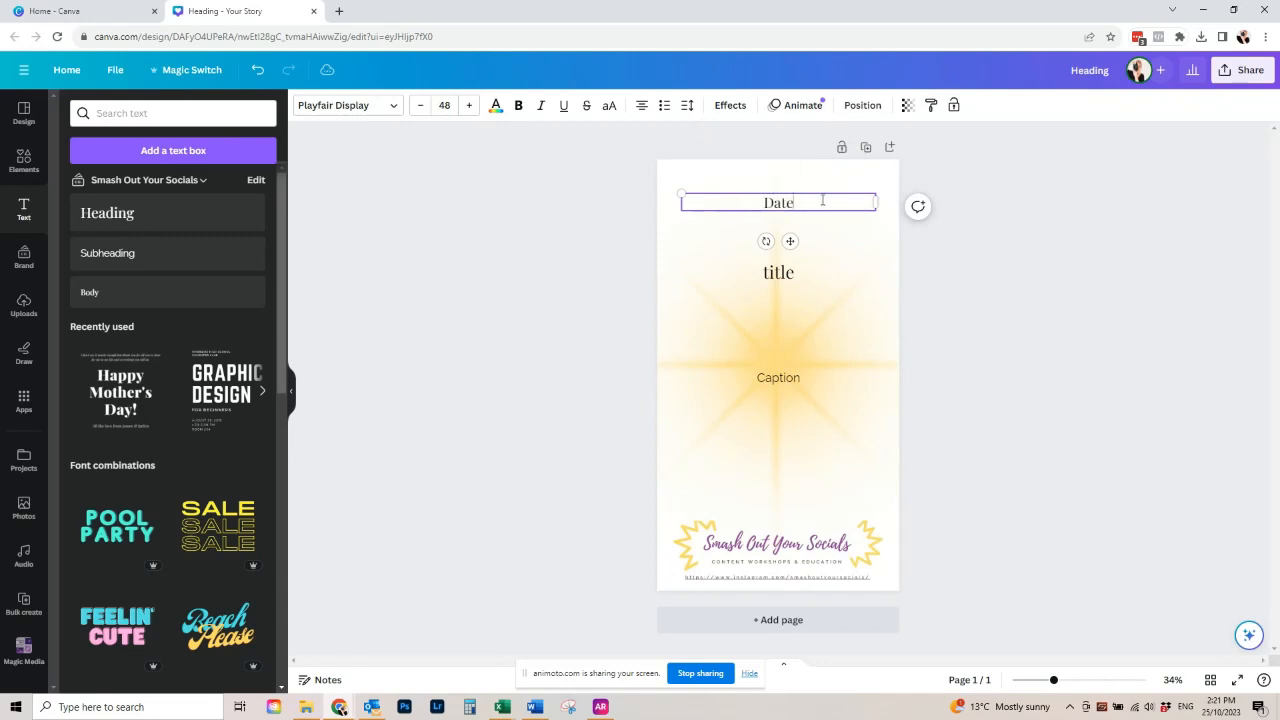
left_click(992, 302)
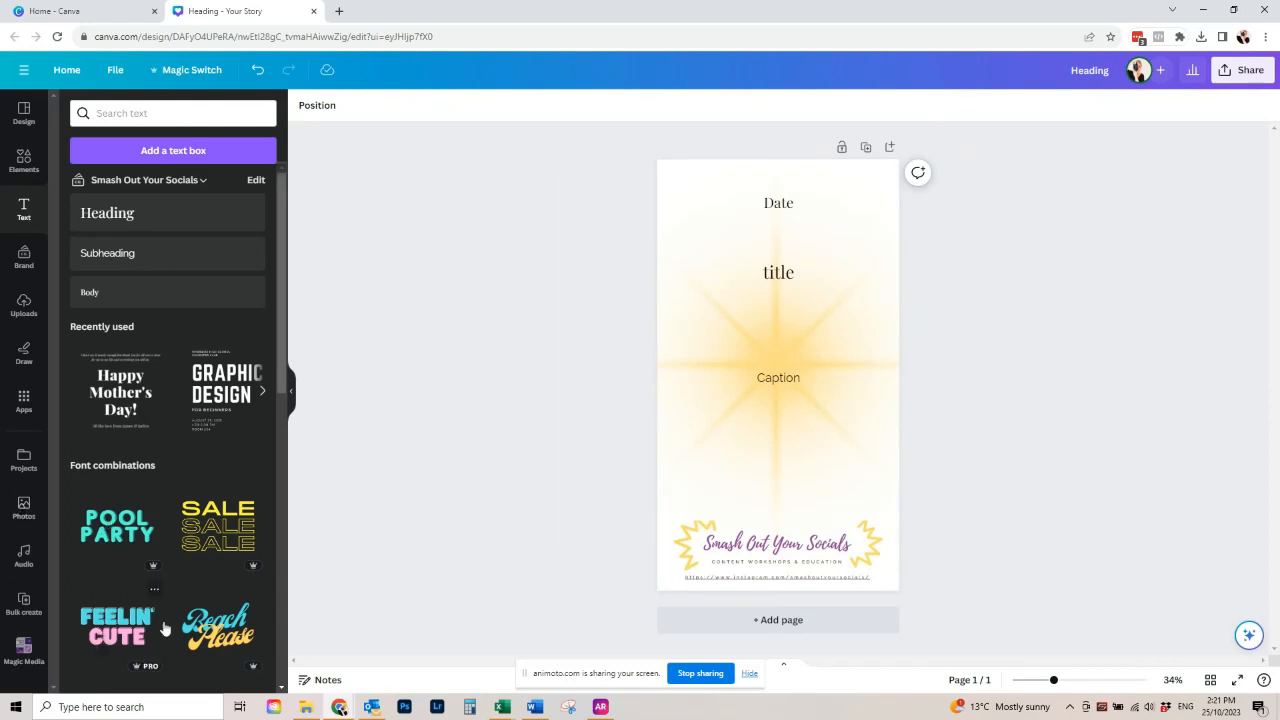
- Start a Bulk create with manually entered data and clear the sample table
left_click(25, 605)
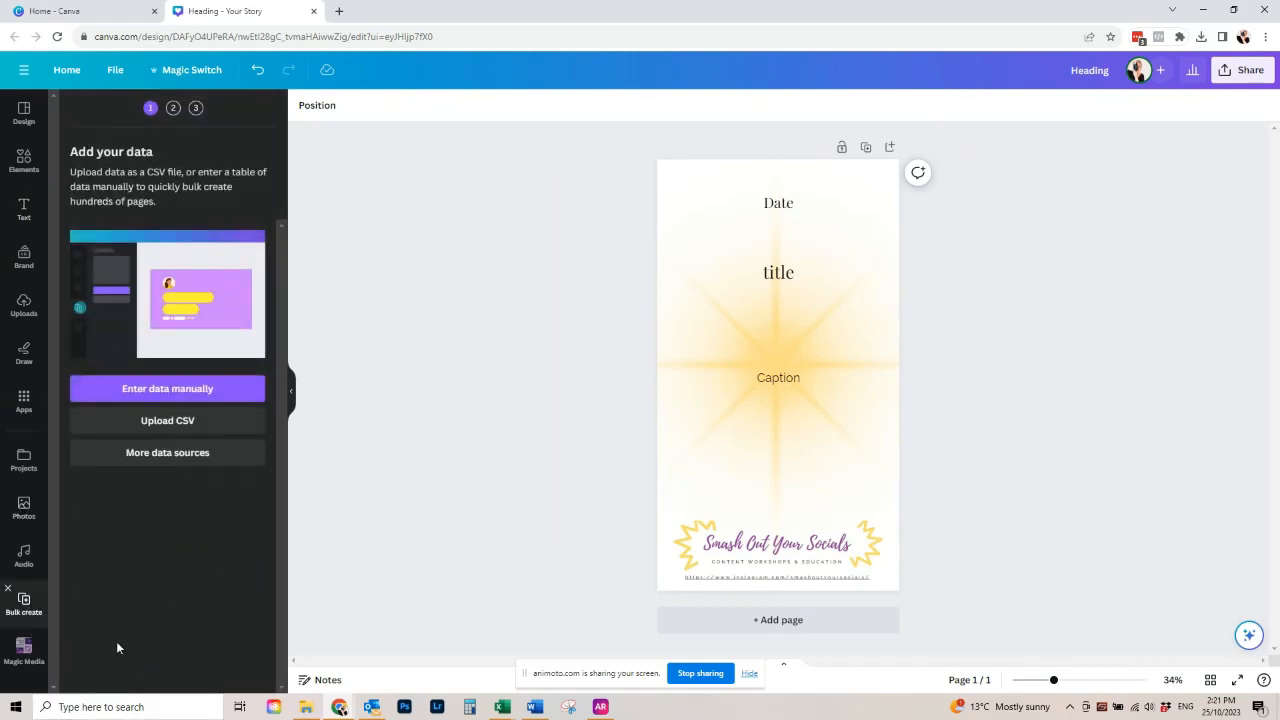
left_click(170, 391)
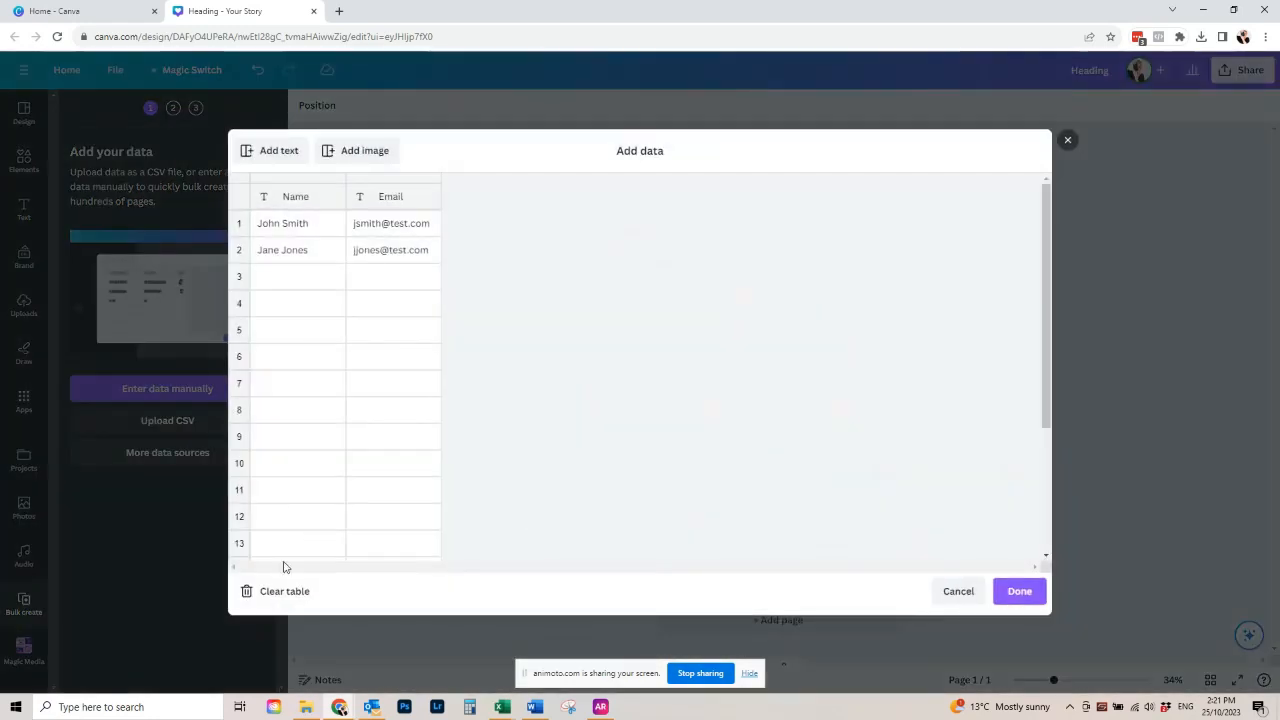
left_click(285, 593)
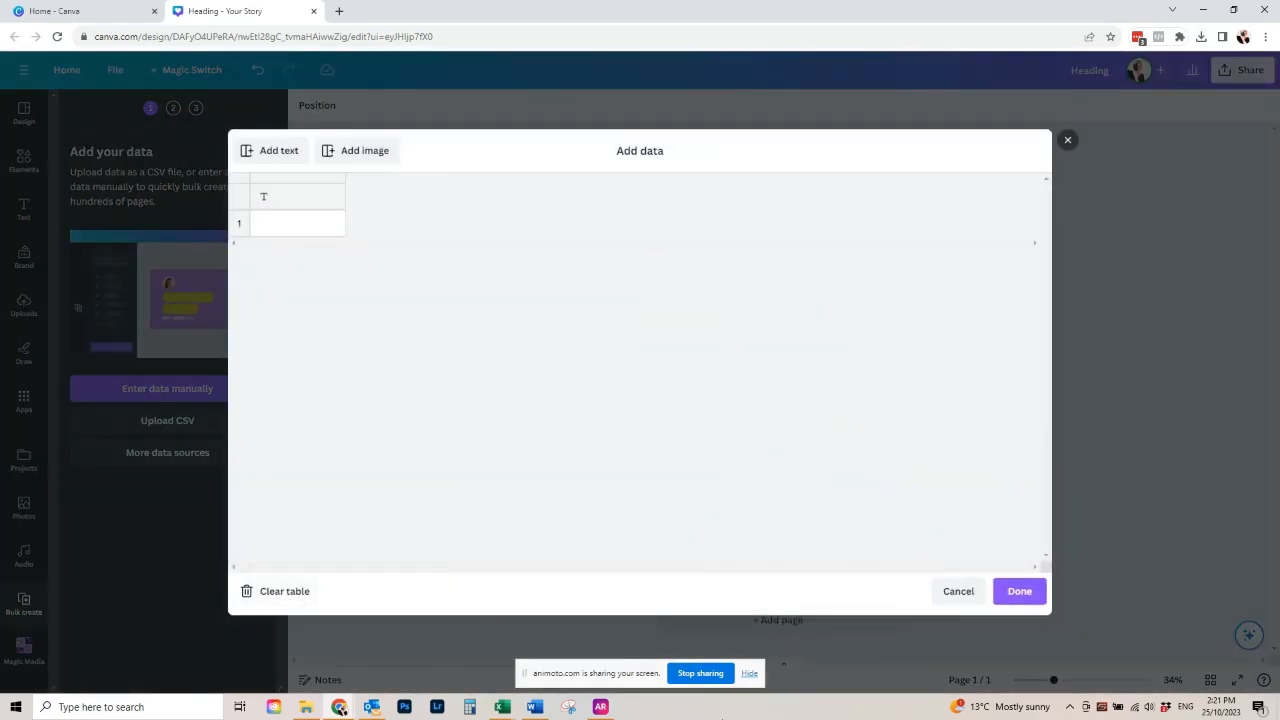
- Switch to the Word document and copy the entire table of November dates, awareness days and captions
left_click(535, 707)
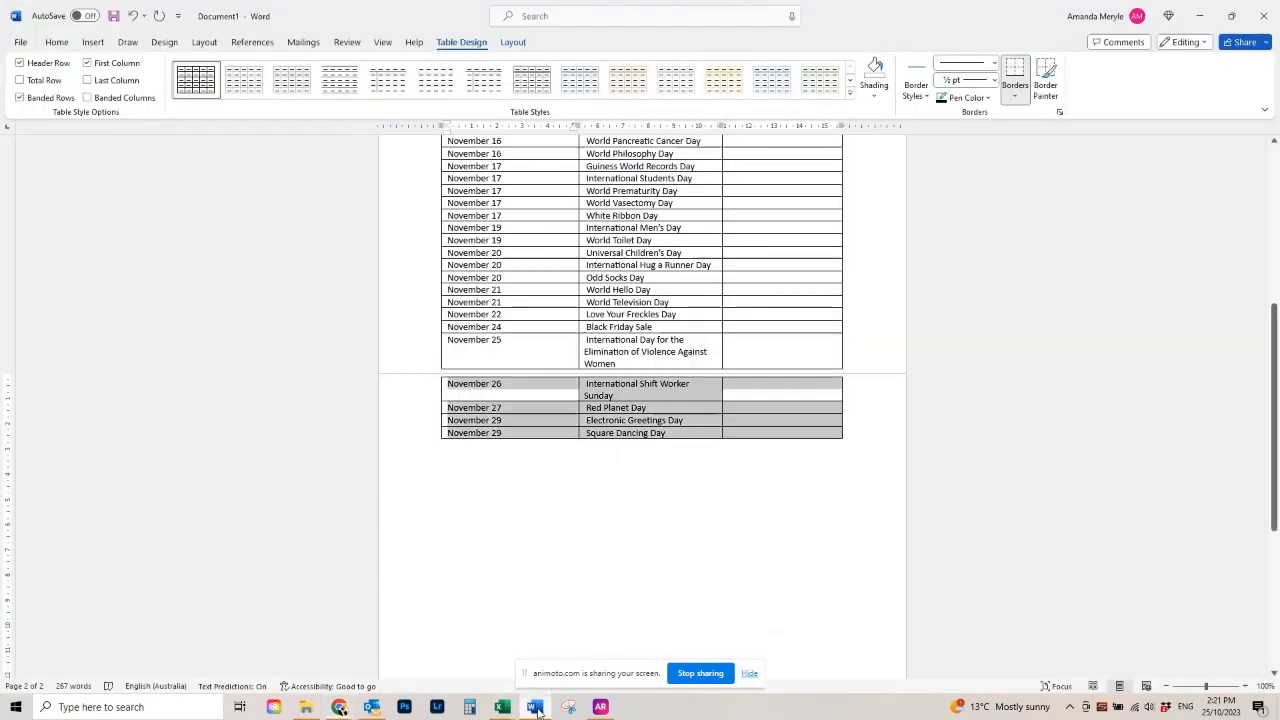
left_click(840, 425)
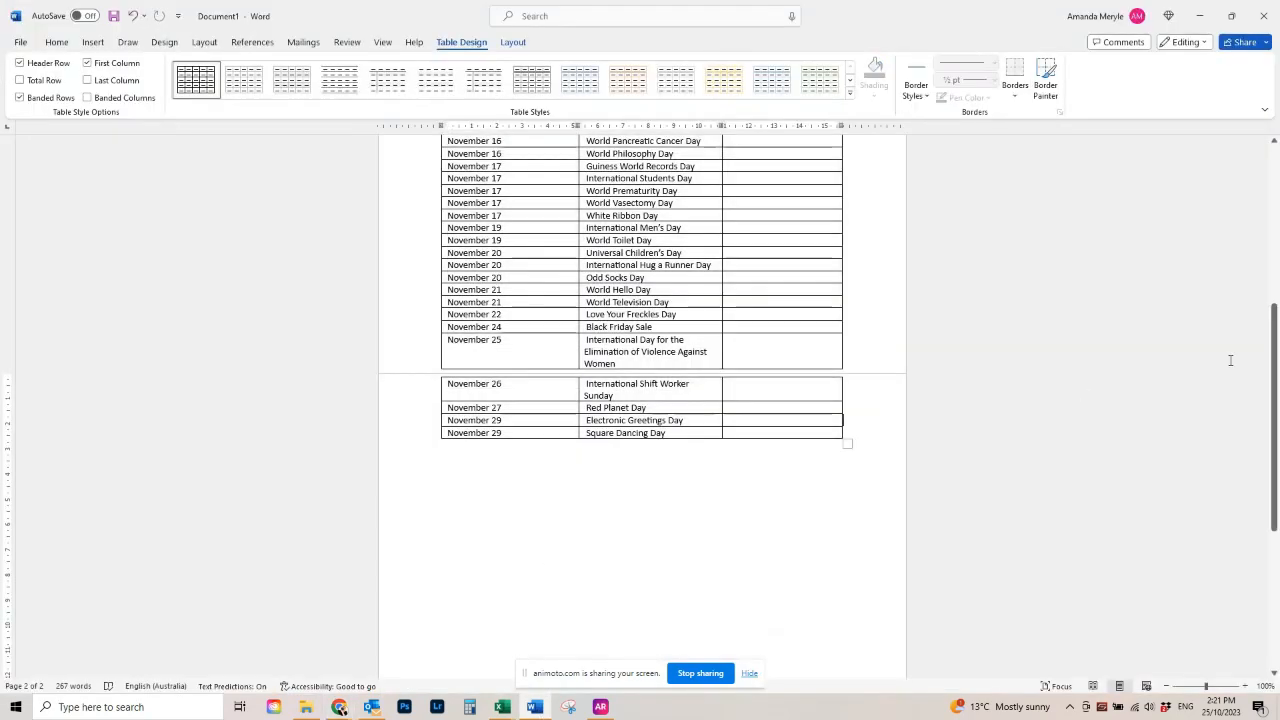
left_click_drag(1275, 340, 1277, 175)
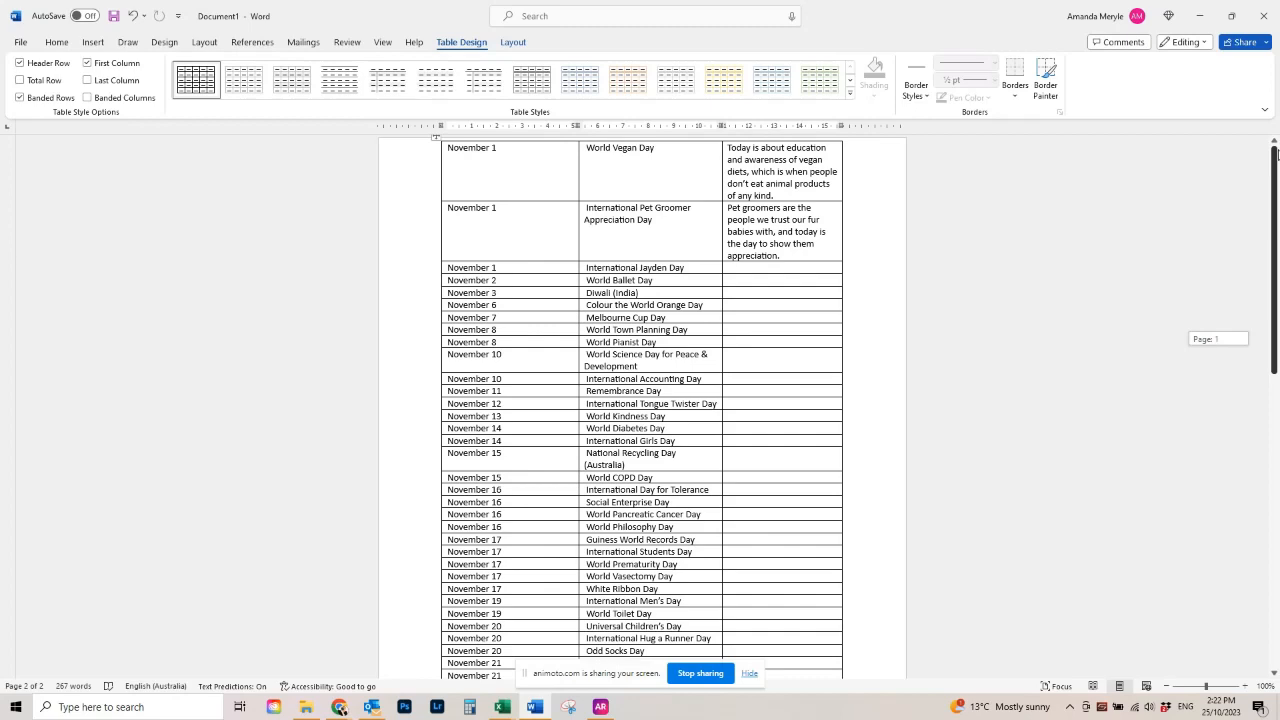
left_click_drag(1278, 171, 1278, 283)
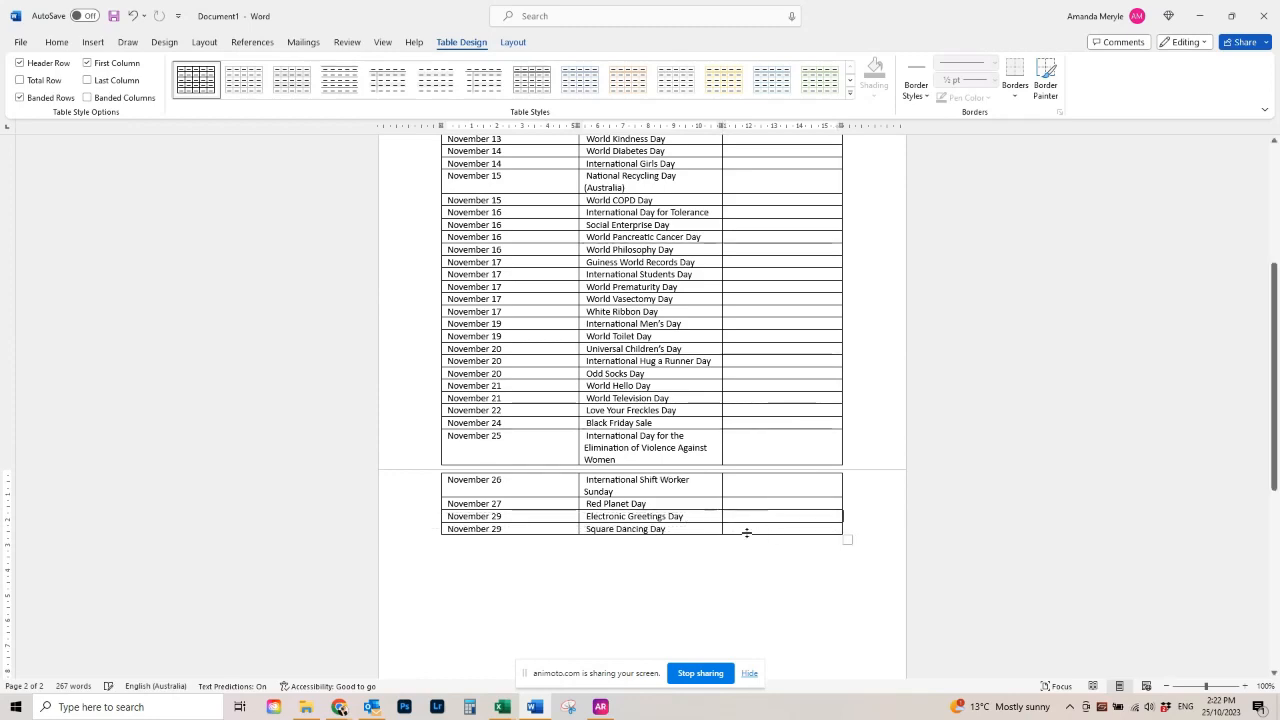
left_click_drag(690, 523, 507, 101)
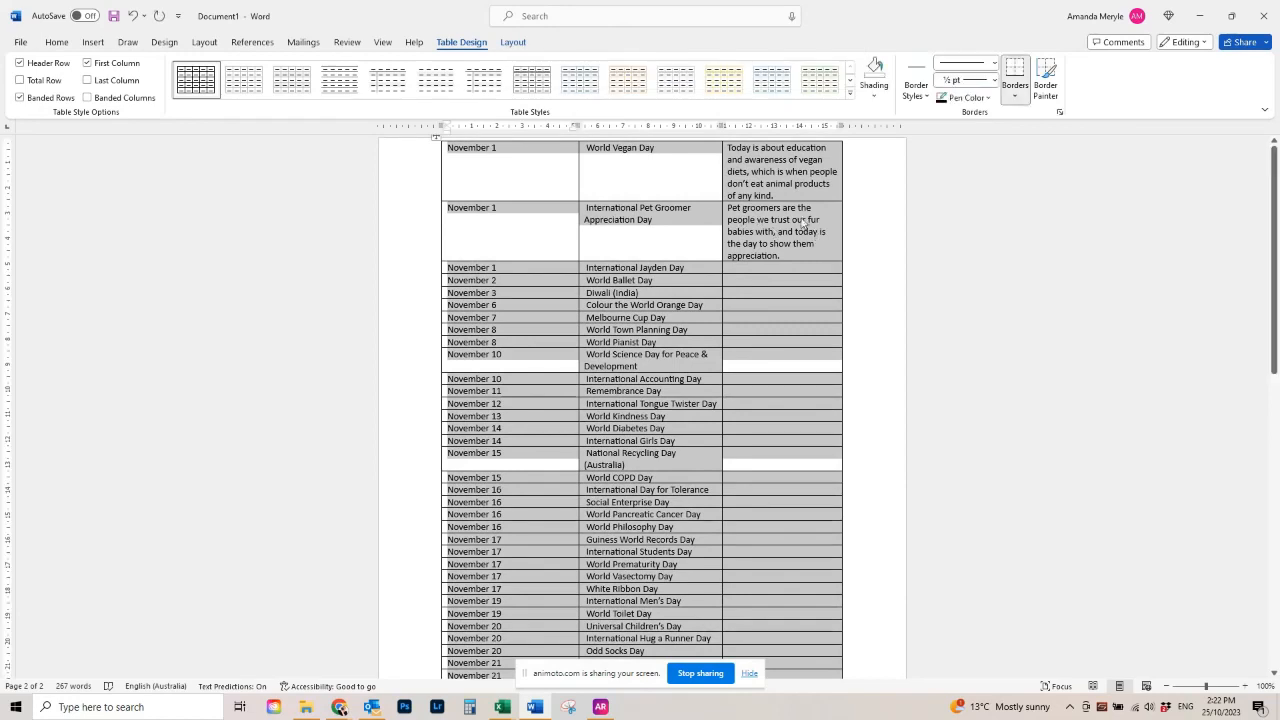
right_click(757, 184)
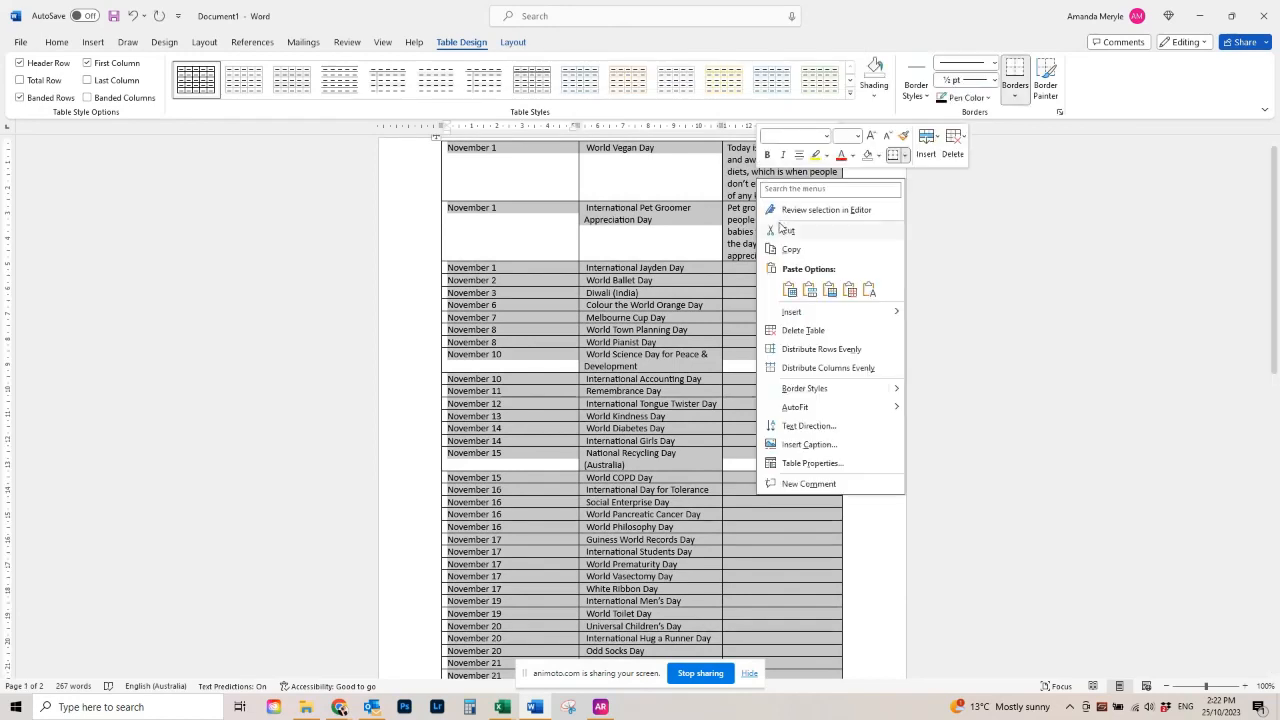
left_click(796, 248)
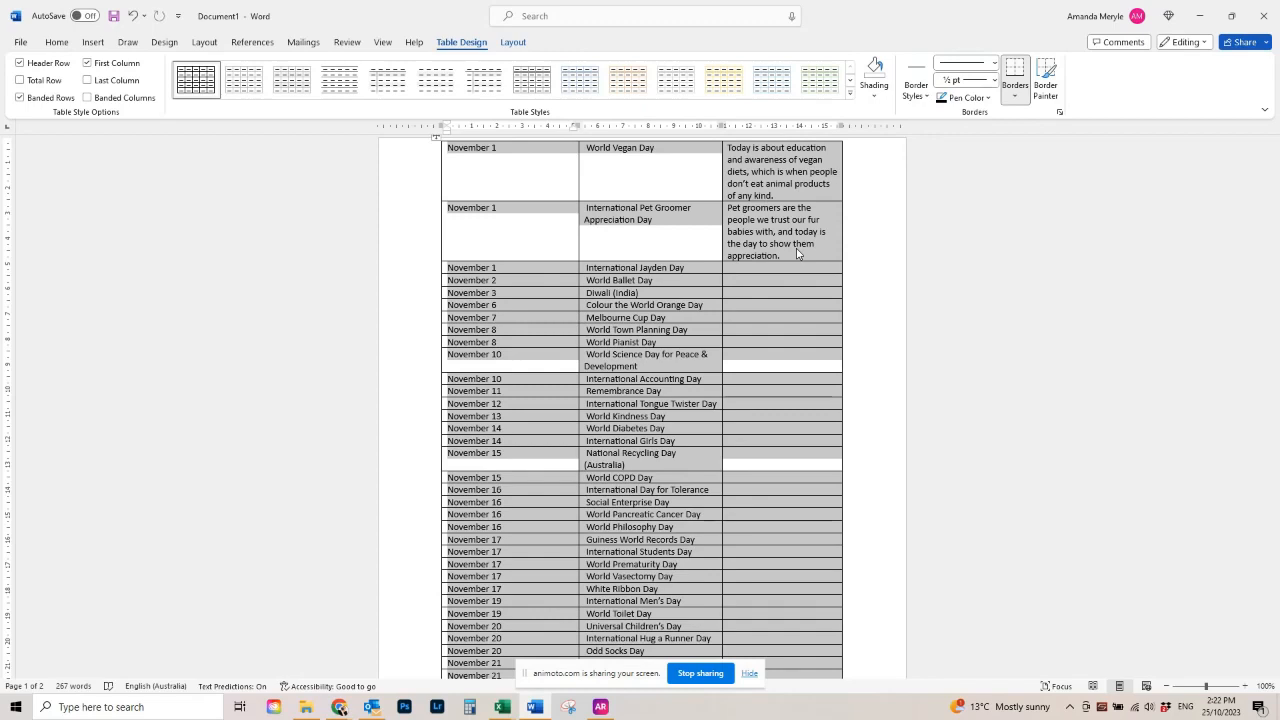
right_click(797, 249)
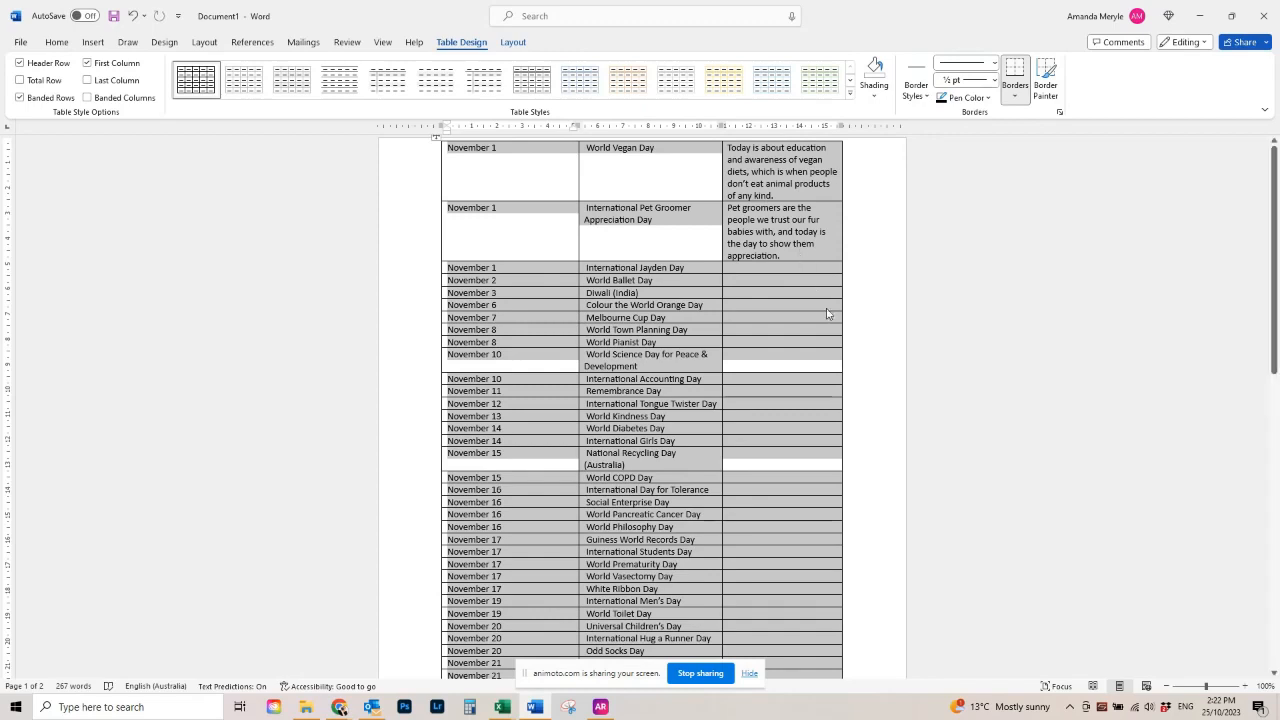
left_click(837, 318)
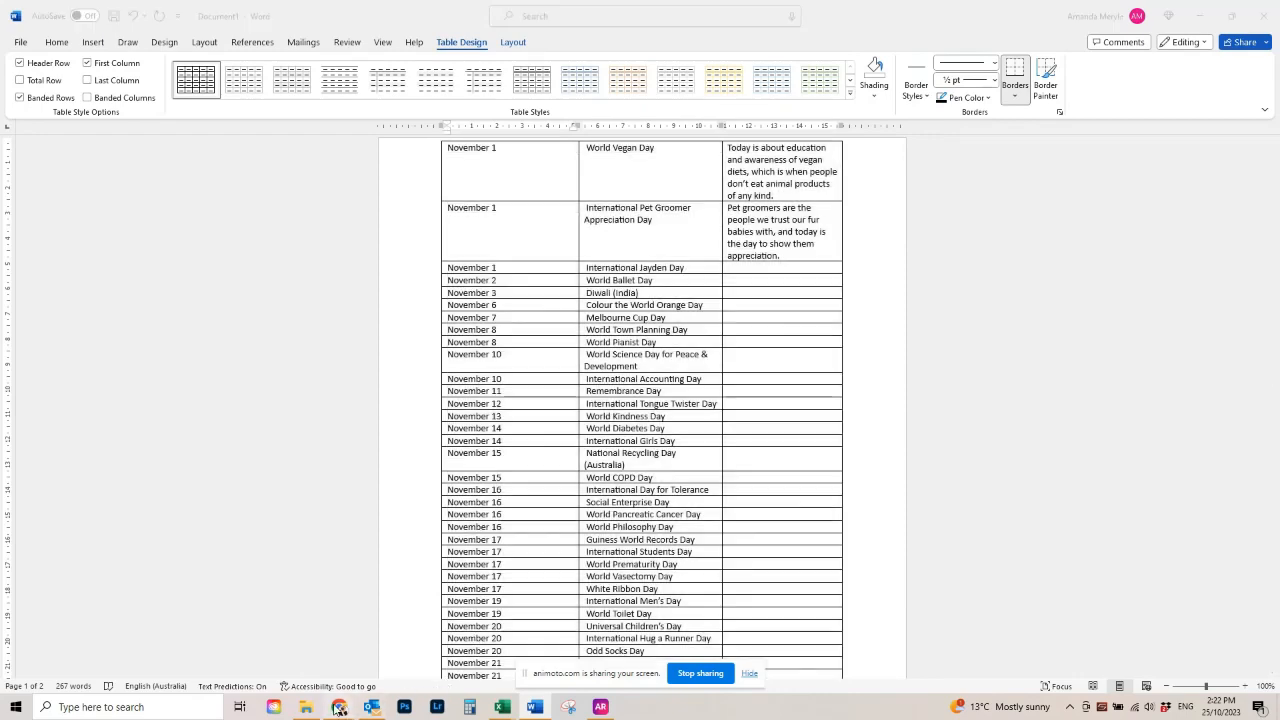
- Return to Canva and paste the copied table into the Bulk create data table, starting at the first cell
mouse_move(339, 707)
left_click(152, 645)
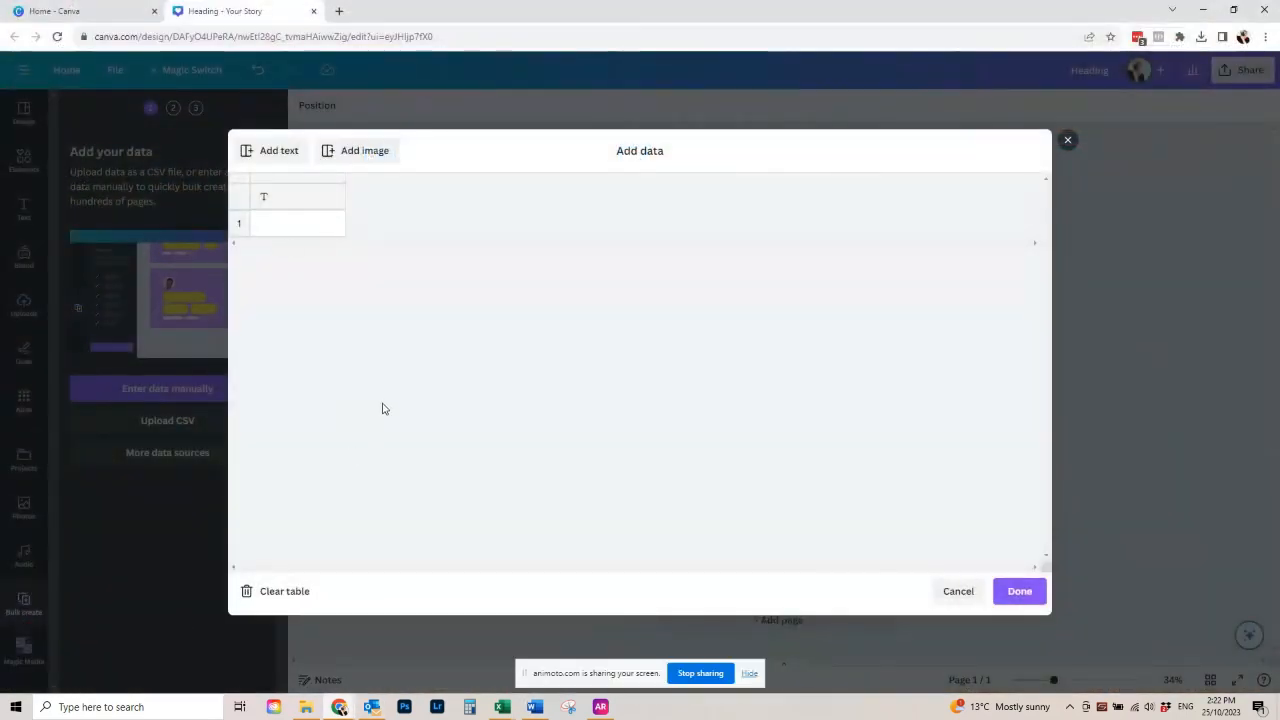
left_click(271, 229)
right_click(271, 229)
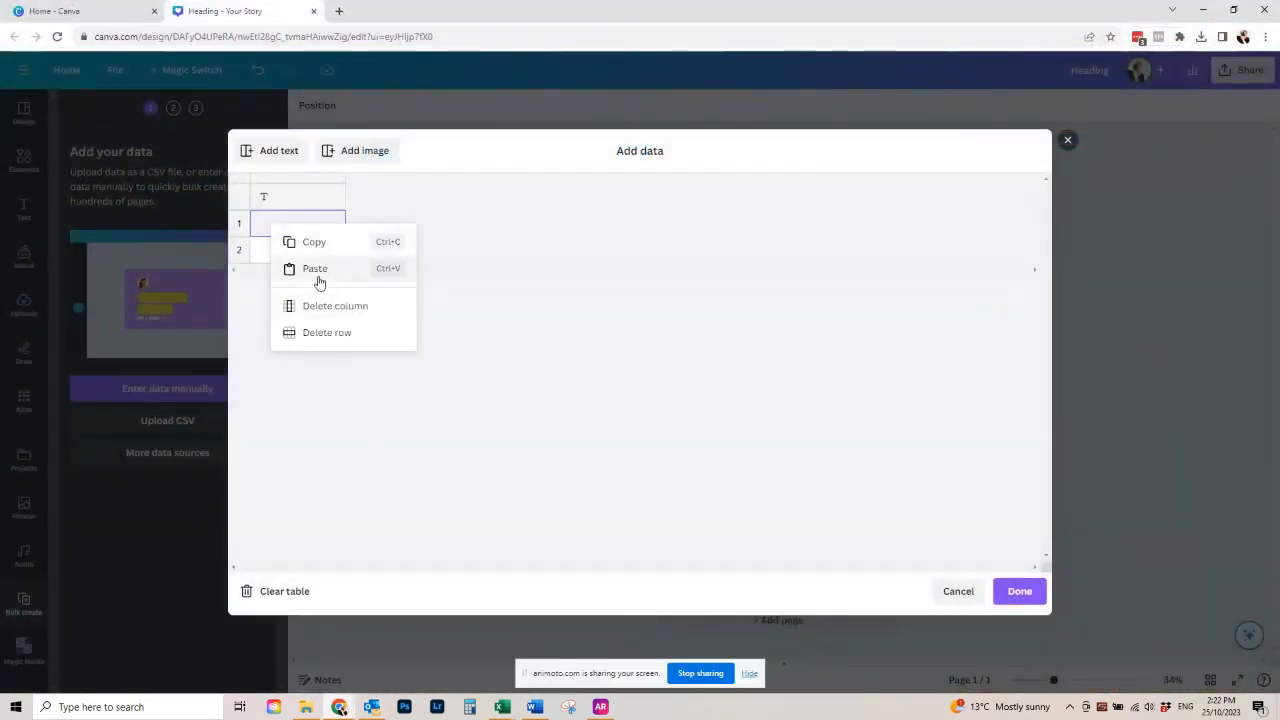
left_click(317, 280)
- Name the three data columns "date", "title" and "caption", and accept the data
left_click(290, 201)
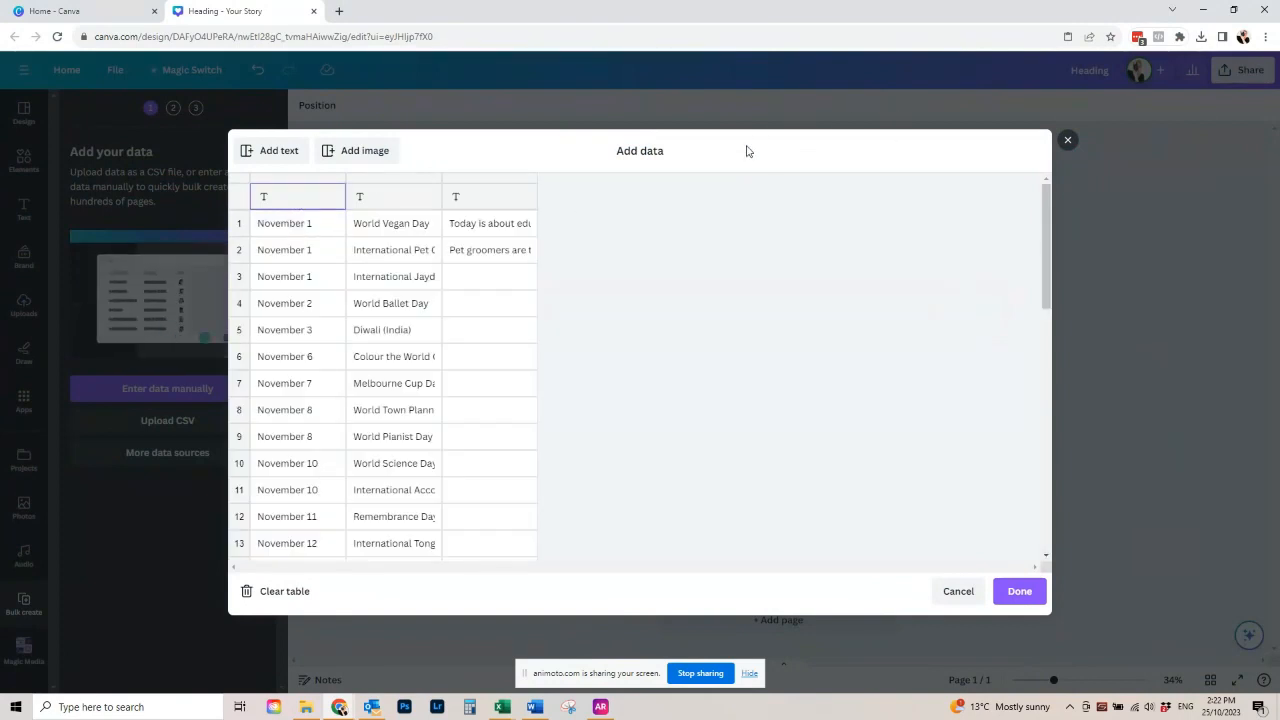
left_click(479, 200)
type("capt")
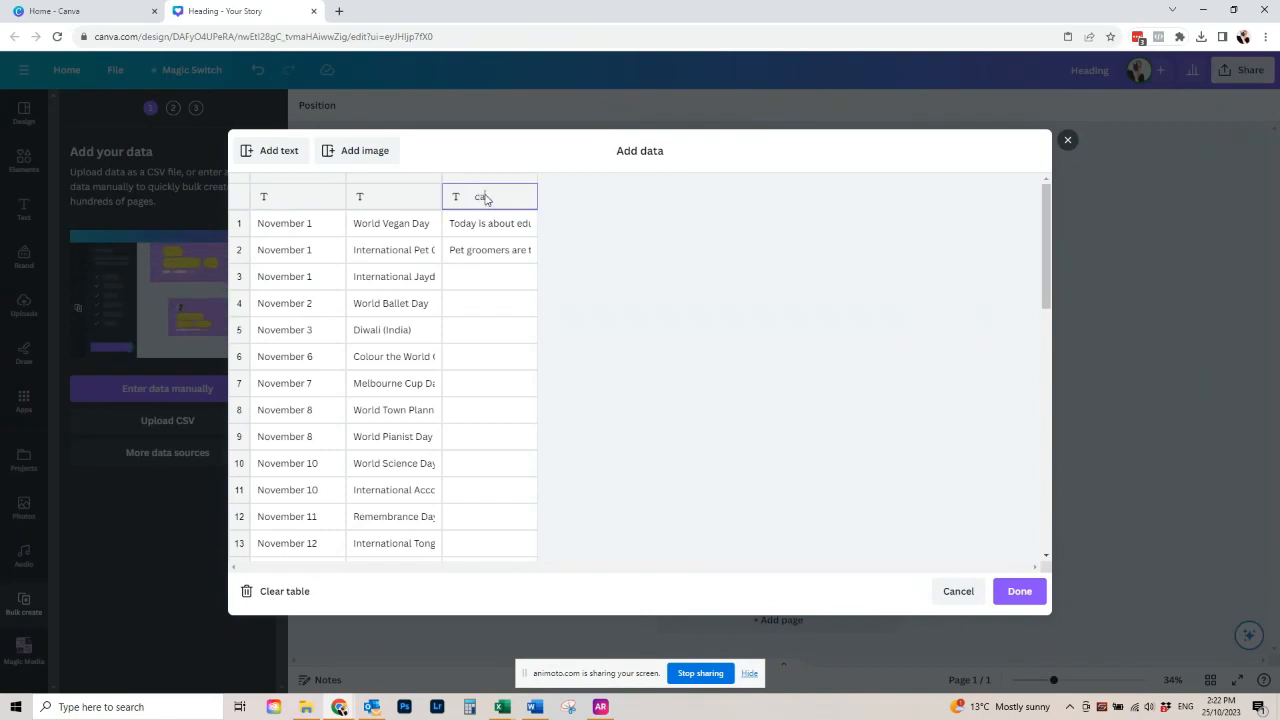
type("ion")
left_click(376, 198)
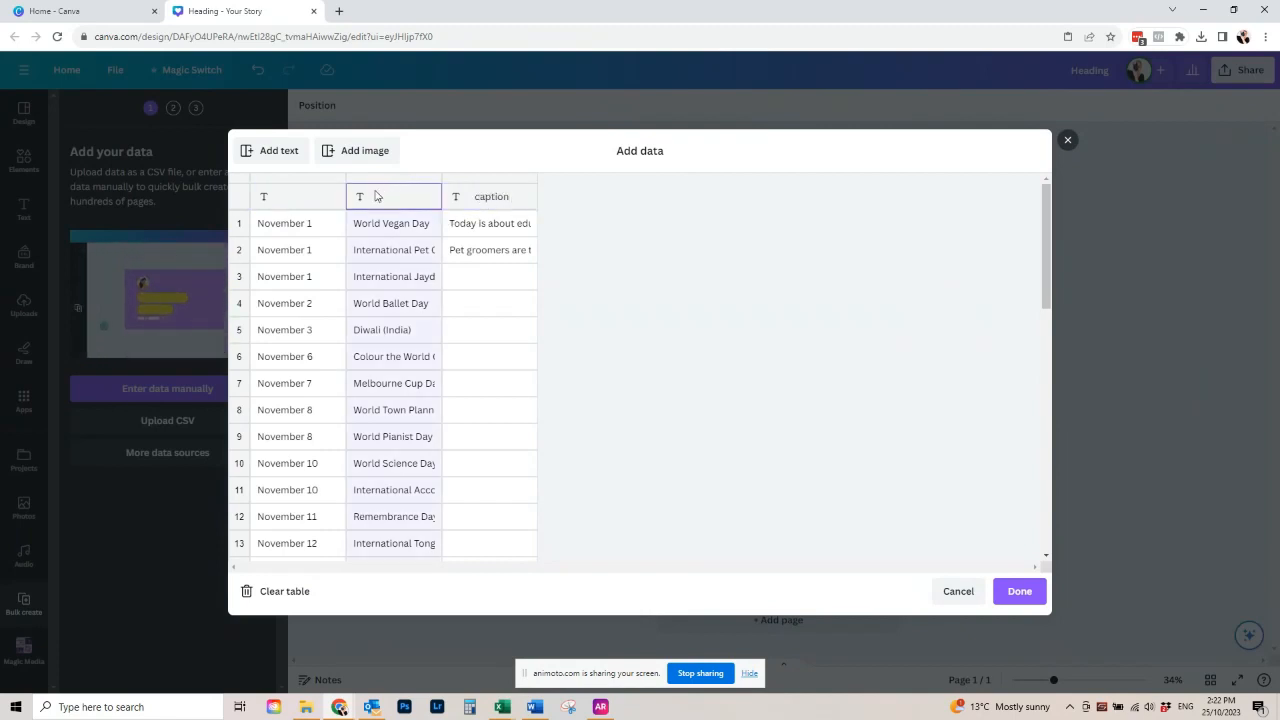
type("title")
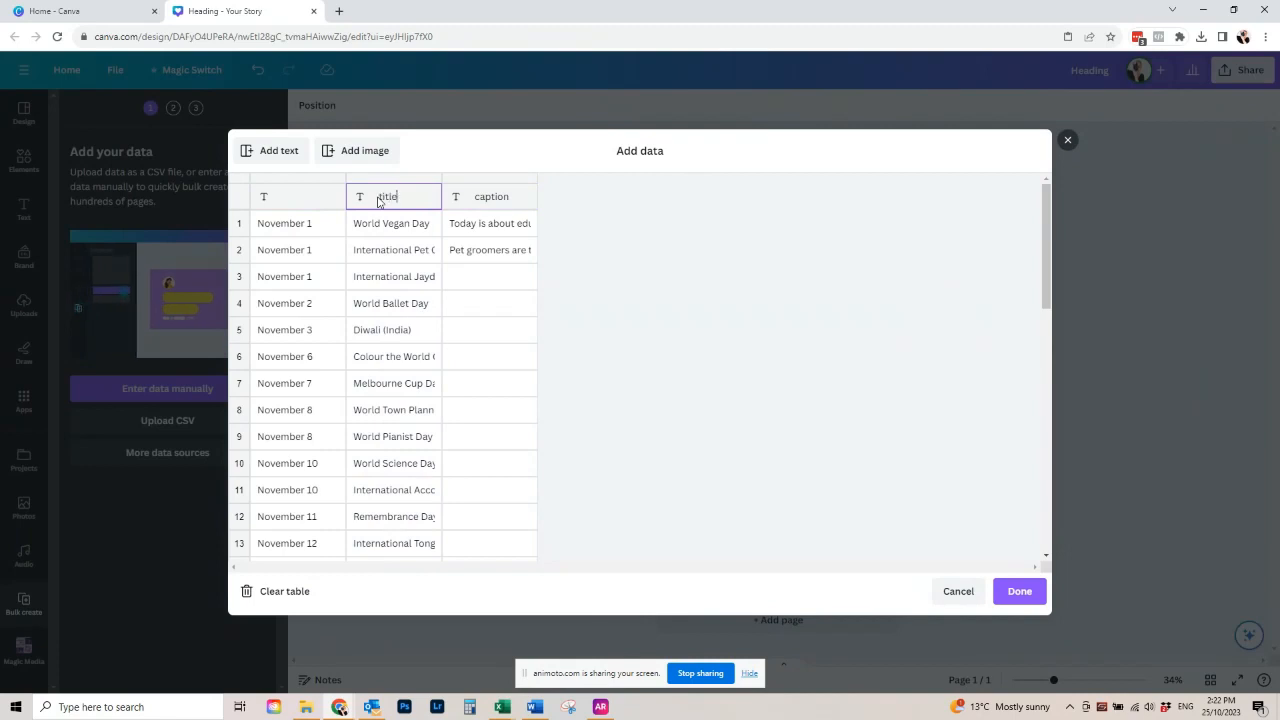
left_click(290, 199)
type("date")
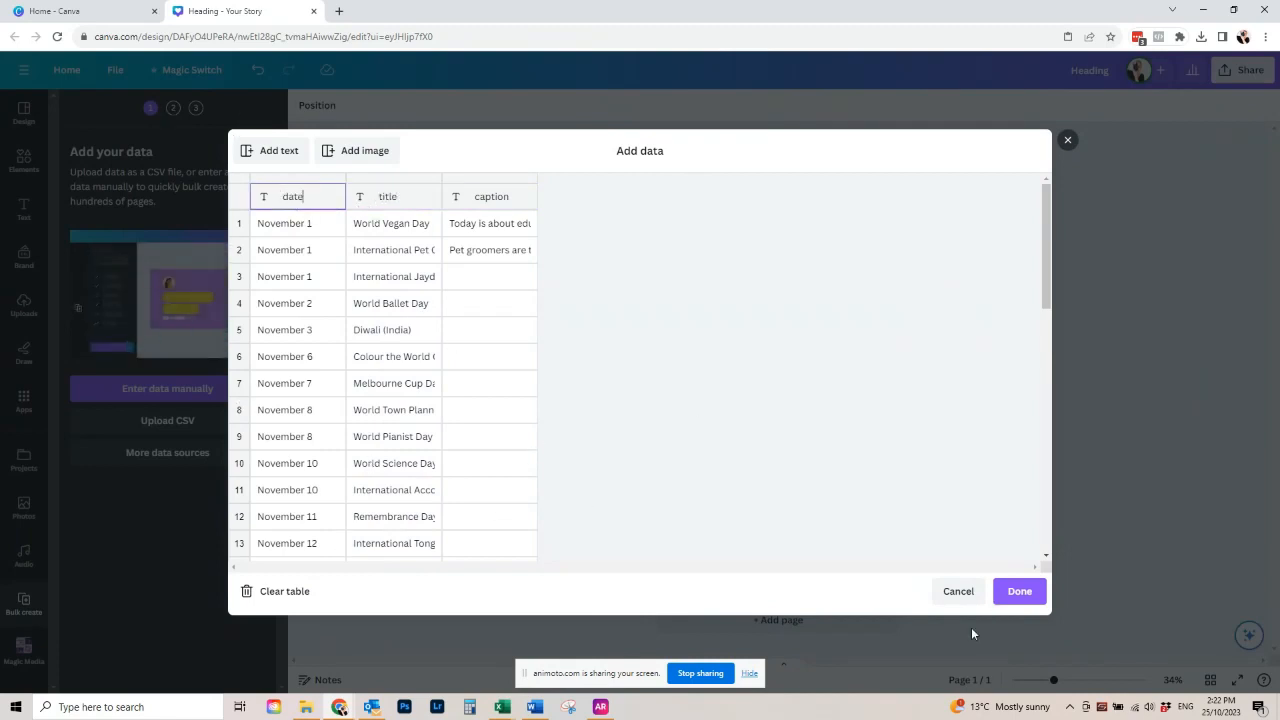
left_click(1019, 591)
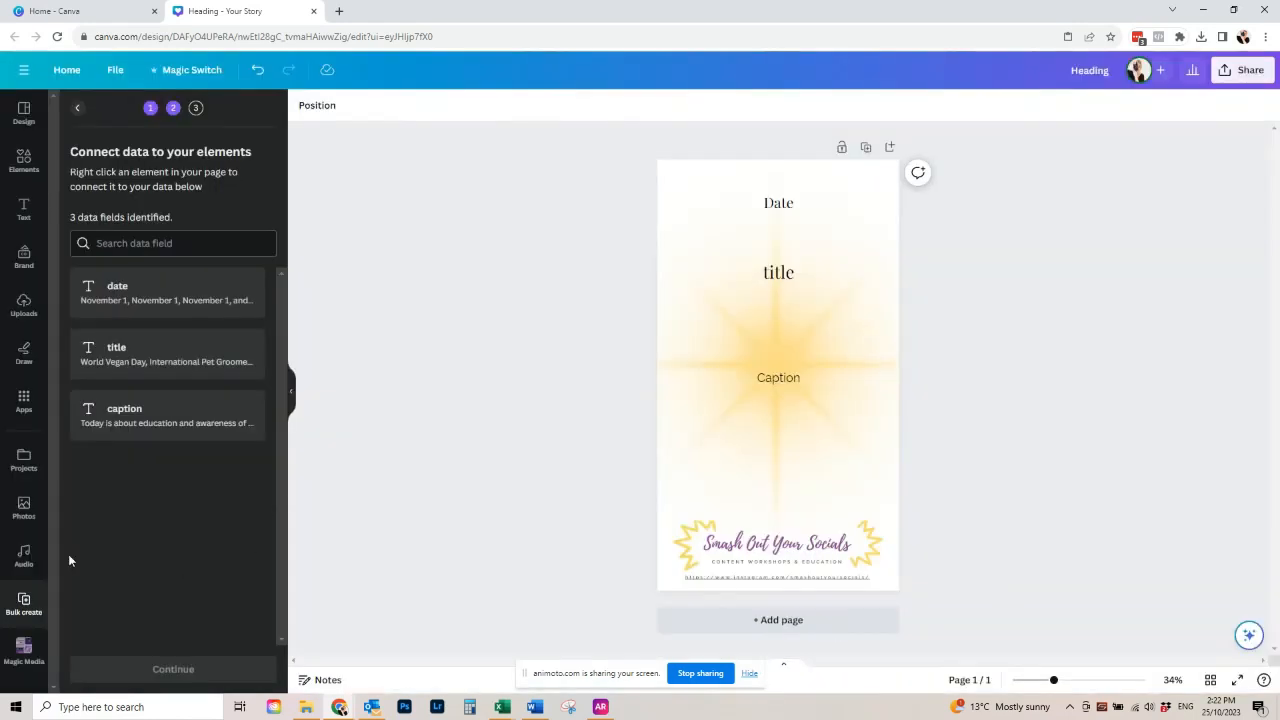
- Connect the "Date" text at the top of the page to the date data field
left_click(787, 207)
right_click(787, 205)
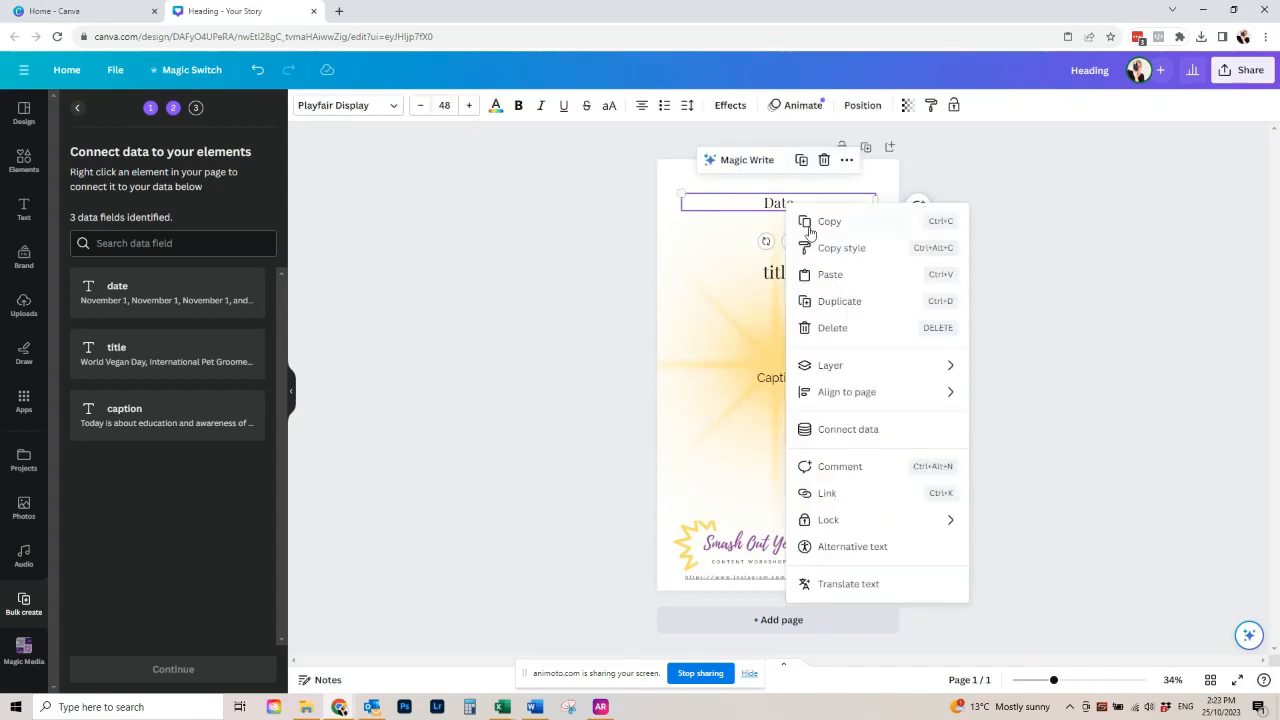
left_click(866, 429)
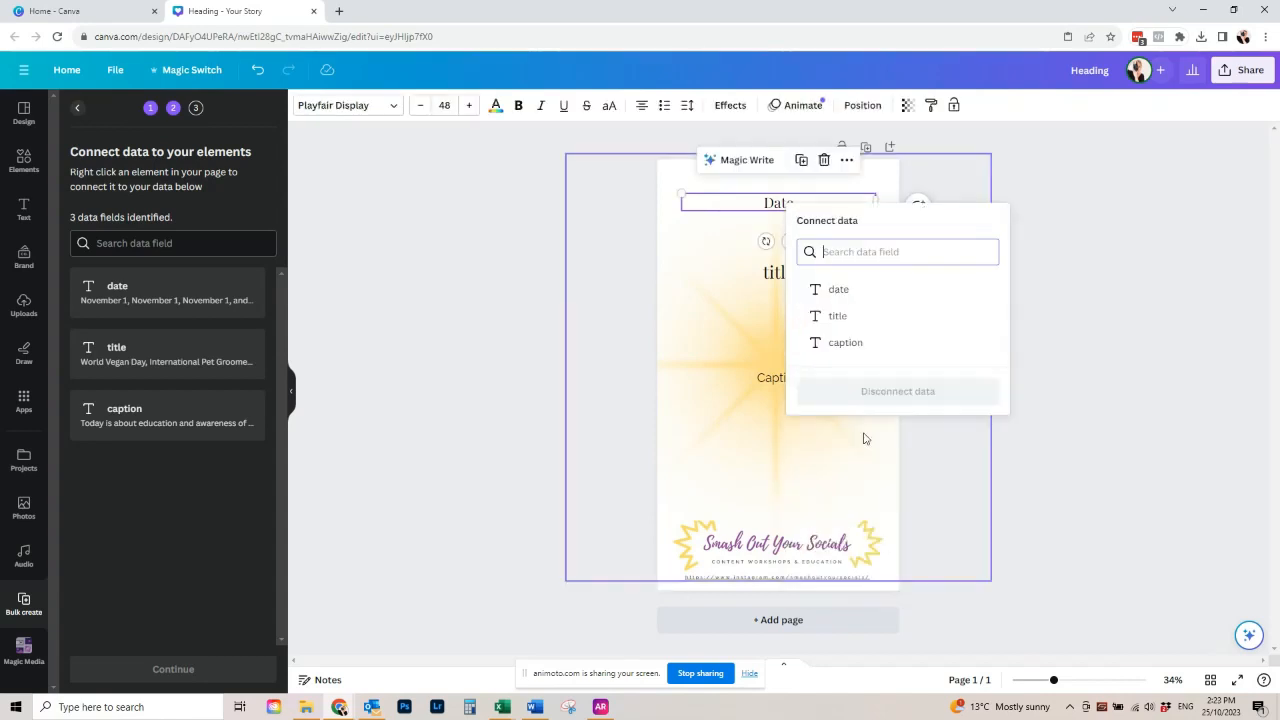
left_click(851, 292)
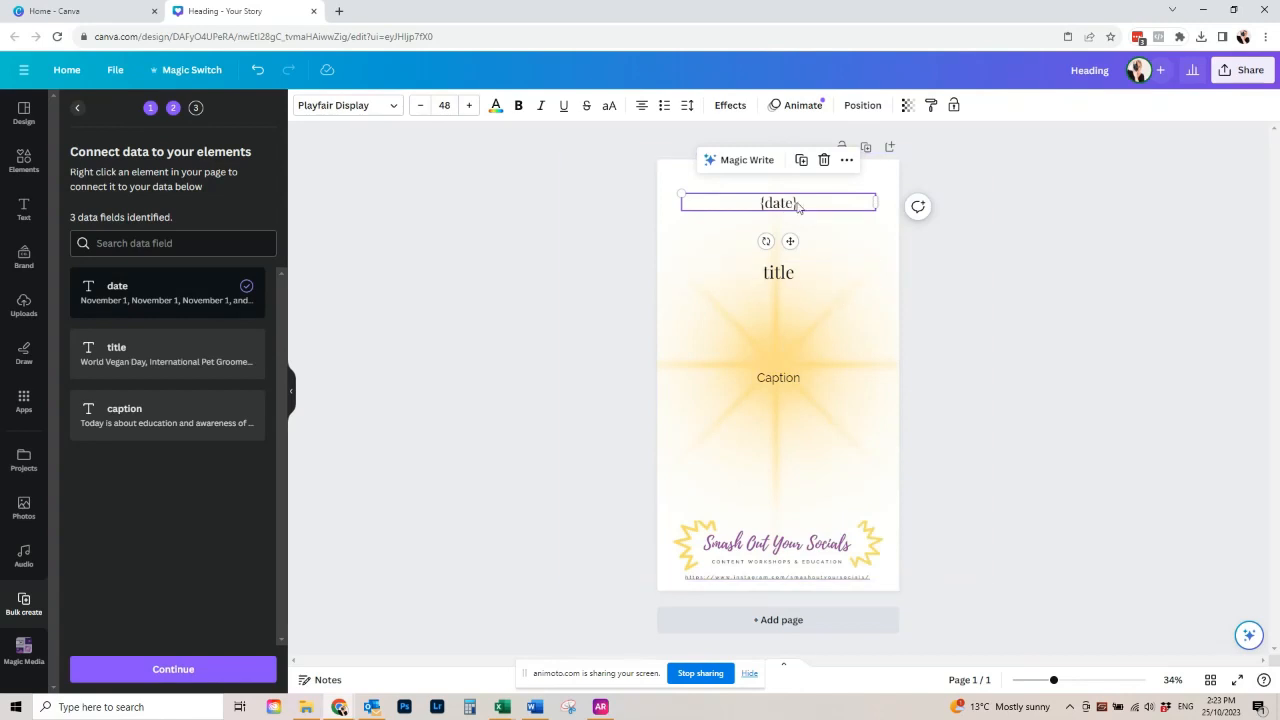
- Connect the "title" text to the title data field
left_click(779, 274)
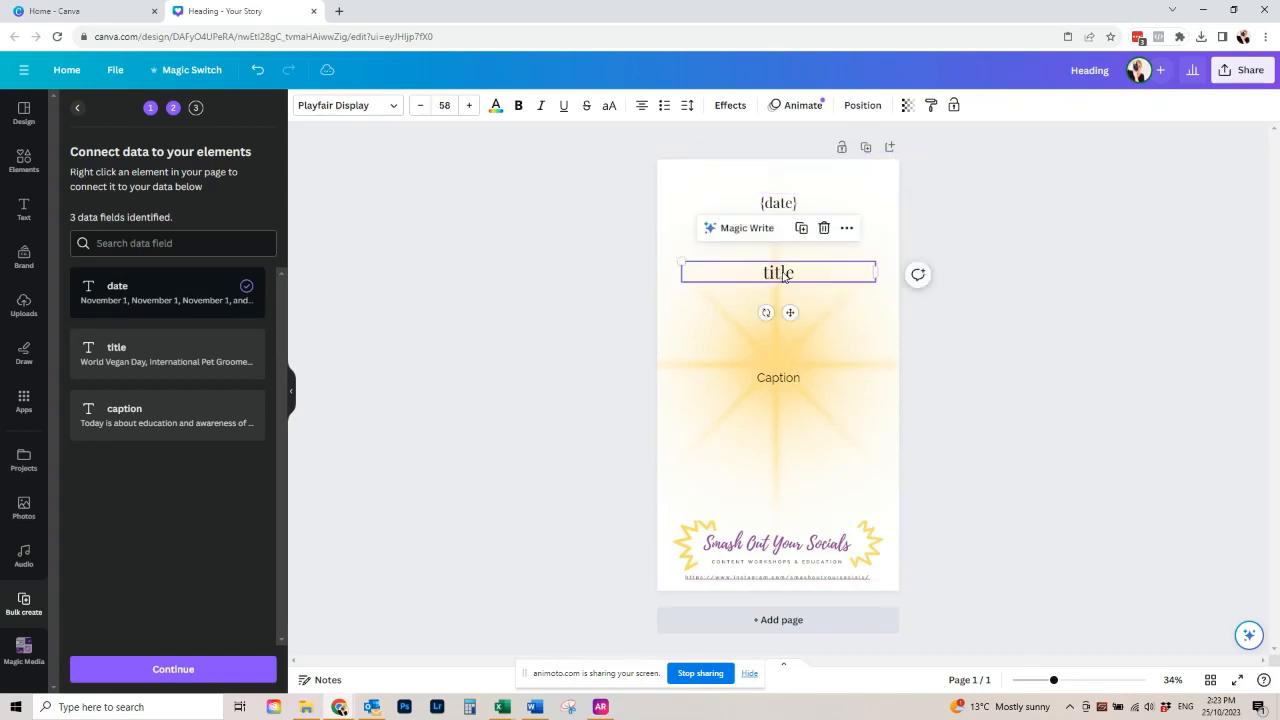
right_click(784, 273)
left_click(850, 510)
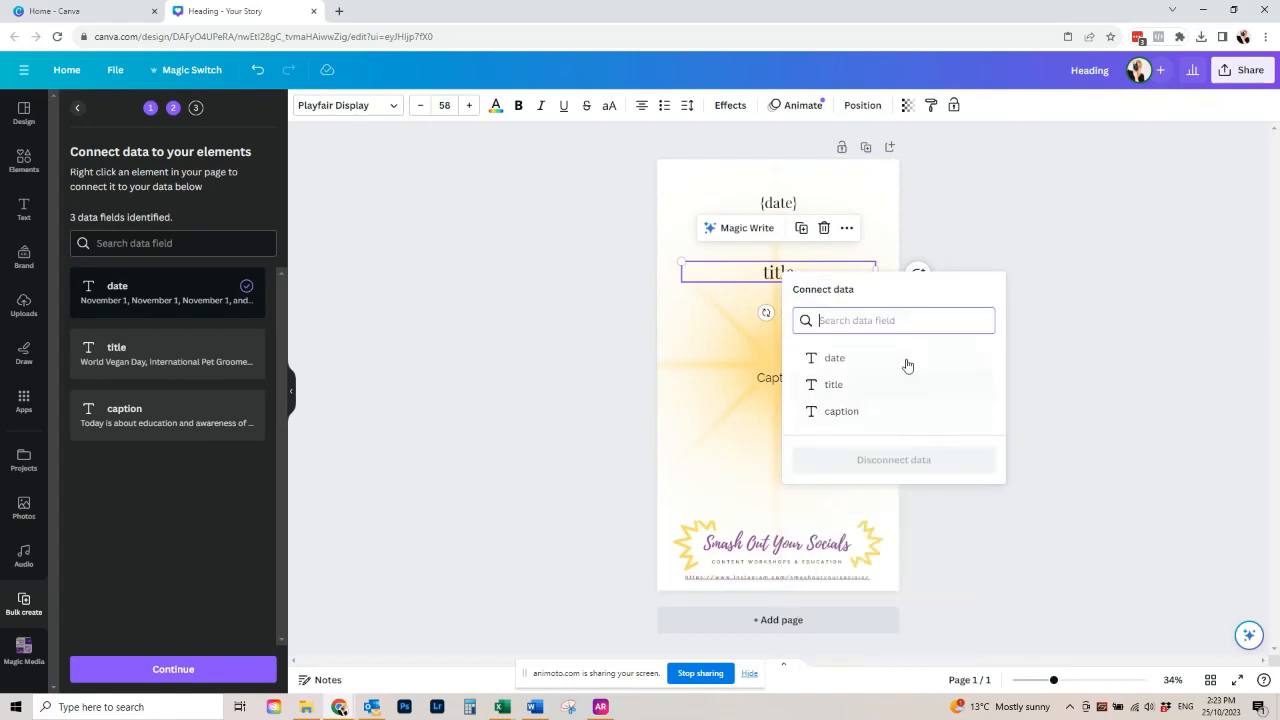
left_click(851, 389)
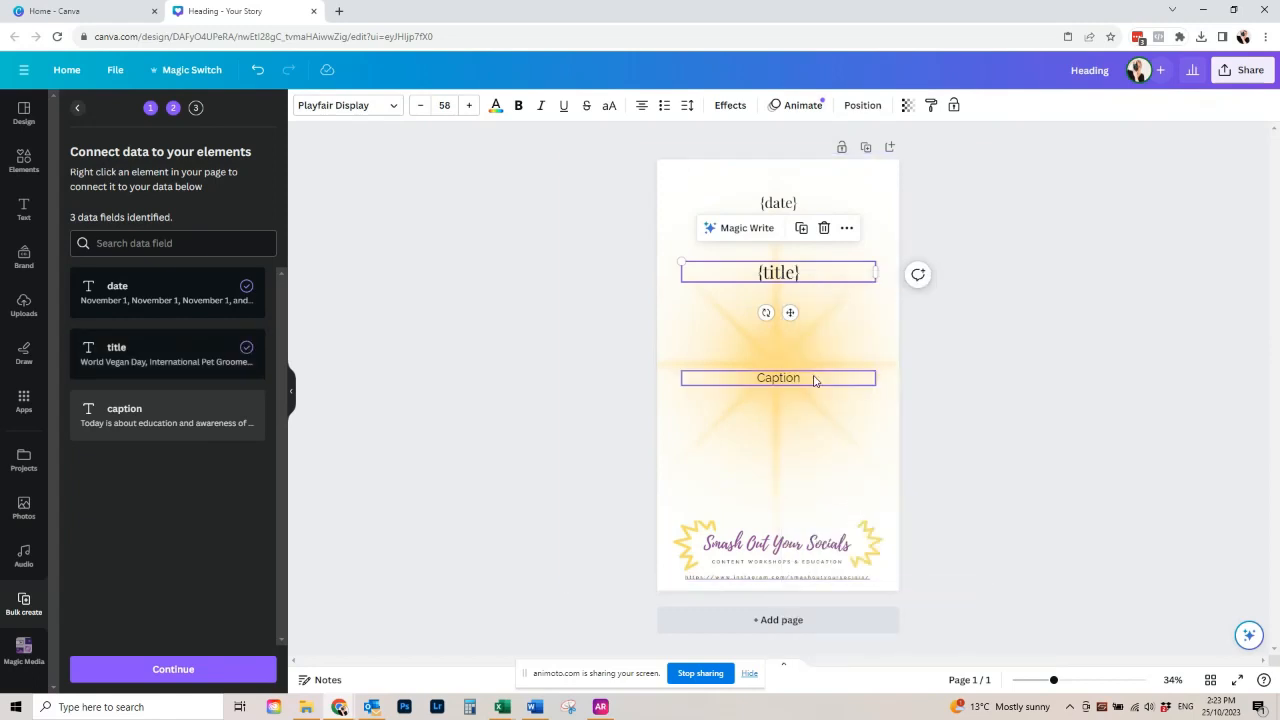
- Connect the "Caption" text to the caption data field and move it down slightly
left_click(810, 386)
right_click(811, 385)
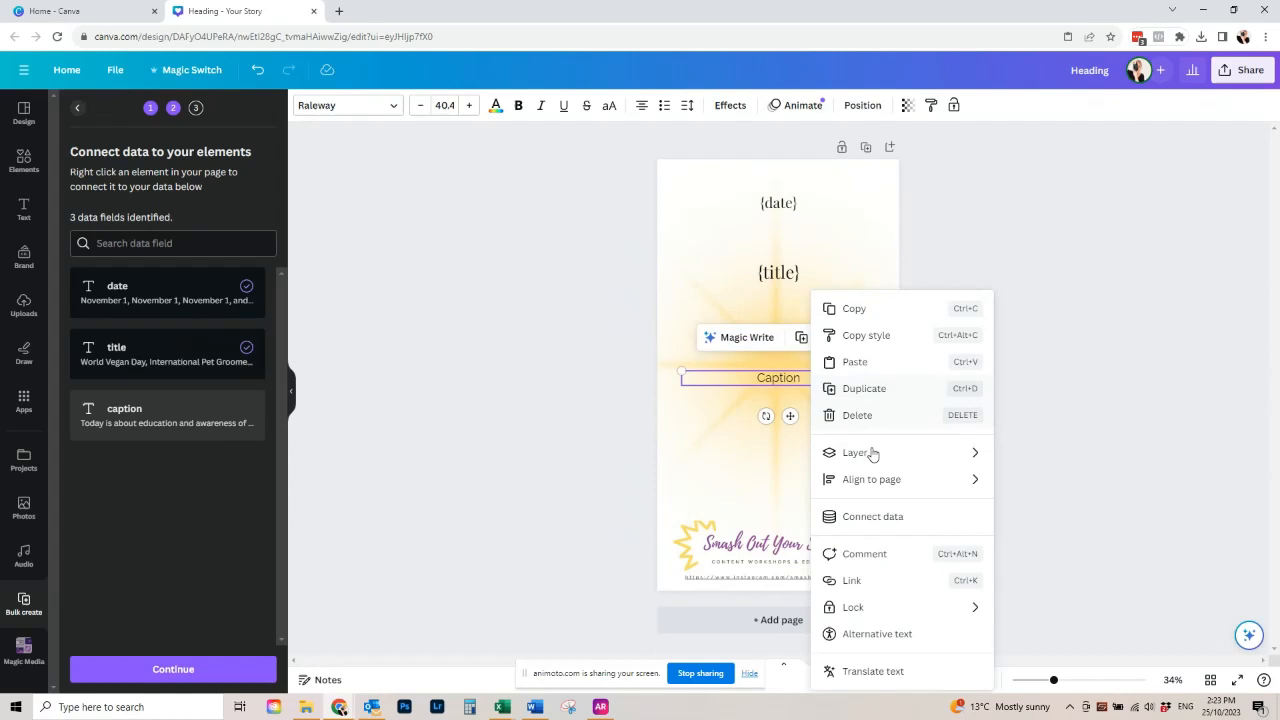
left_click(895, 520)
left_click(888, 521)
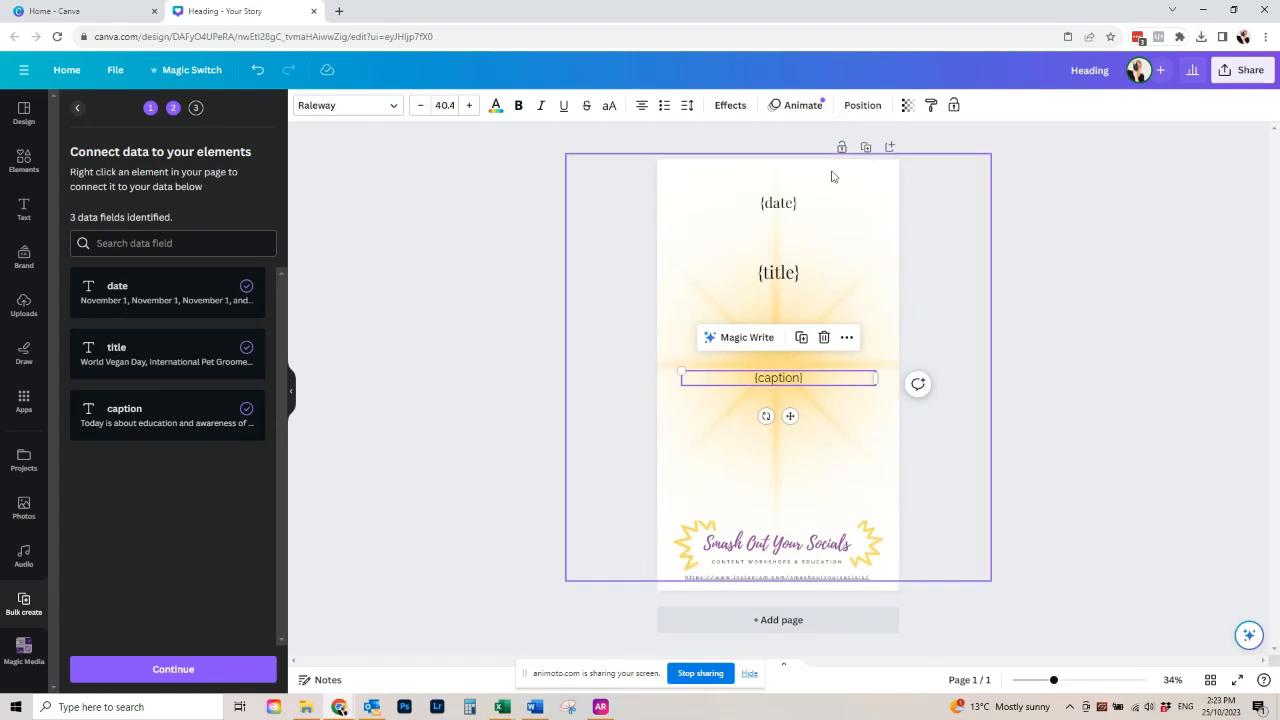
left_click_drag(812, 377, 814, 391)
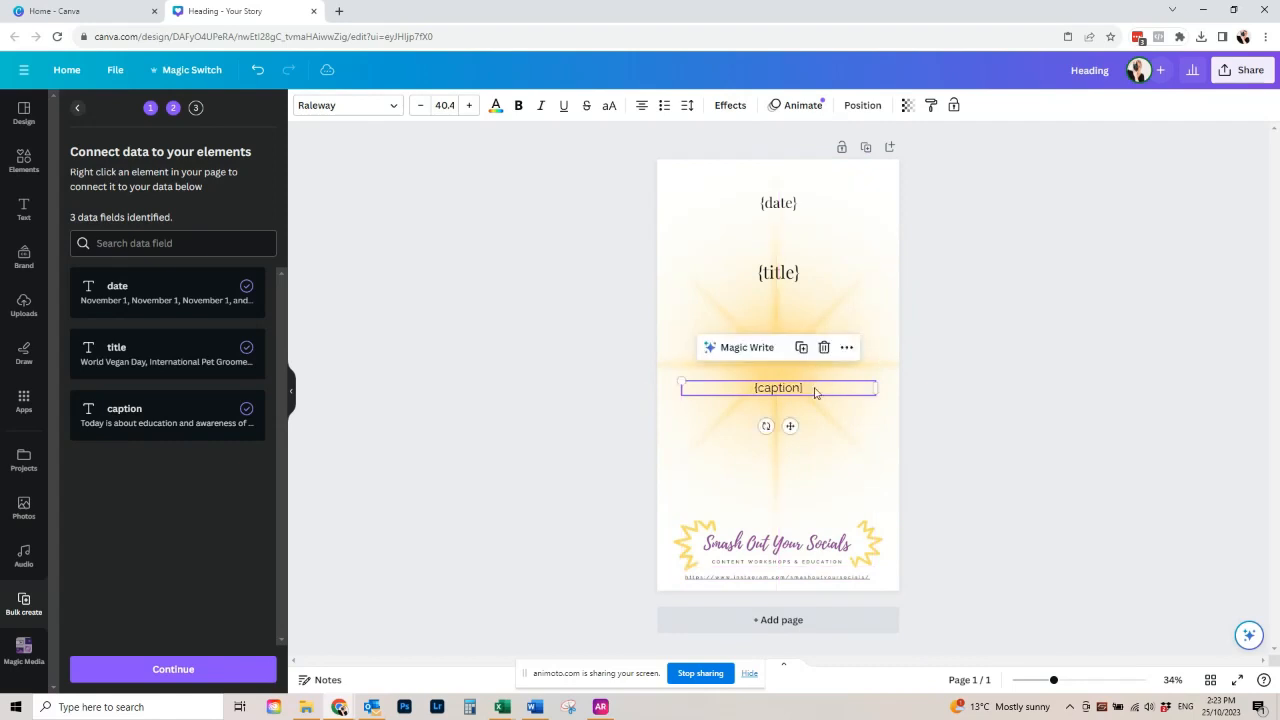
- Generate the story pages from the connected data and look through the resulting design
left_click(175, 669)
left_click(198, 669)
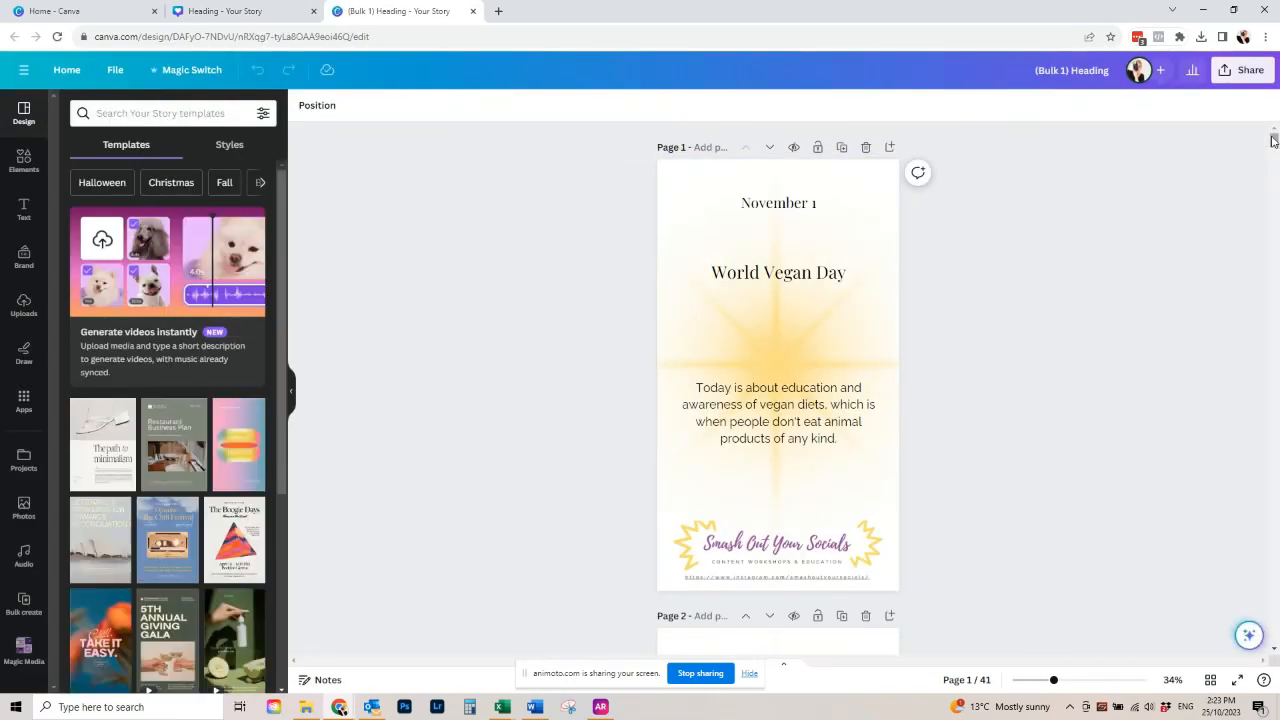
scroll(1273, 150, "down", 4)
mouse_move(1273, 150)
left_mouse_down()
mouse_move(1273, 225)
mouse_move(1273, 140)
left_mouse_up()
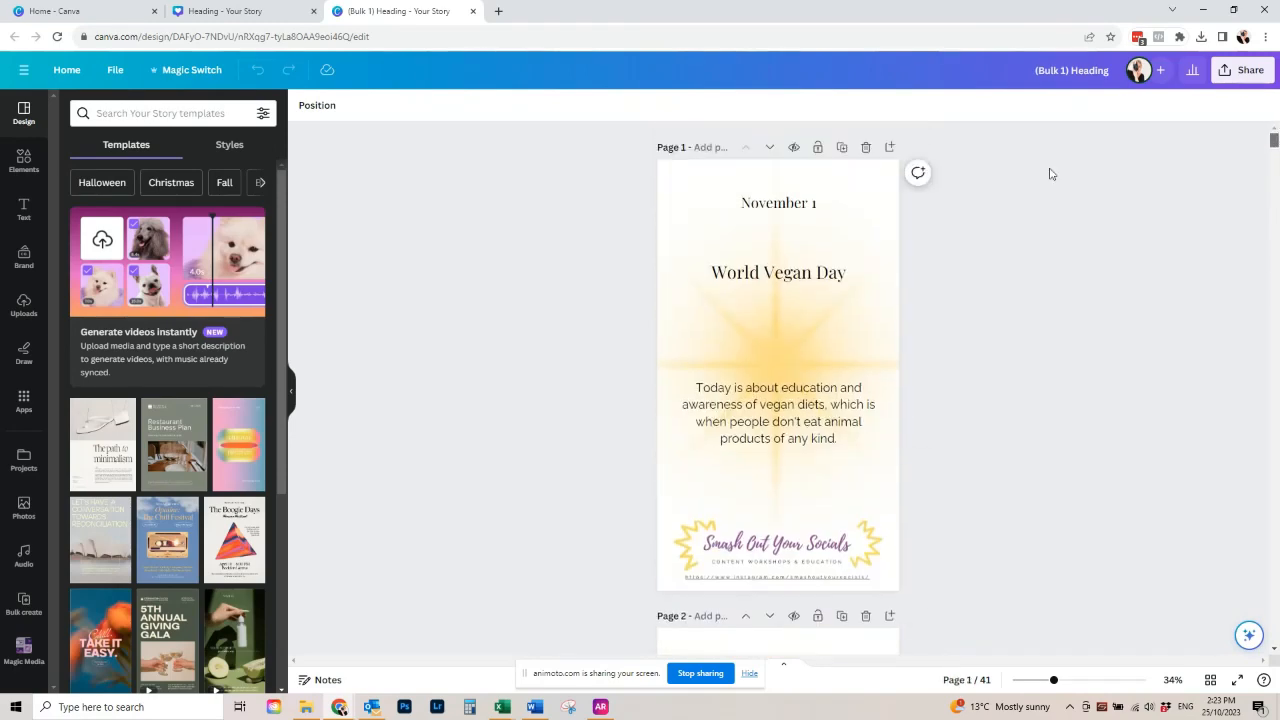